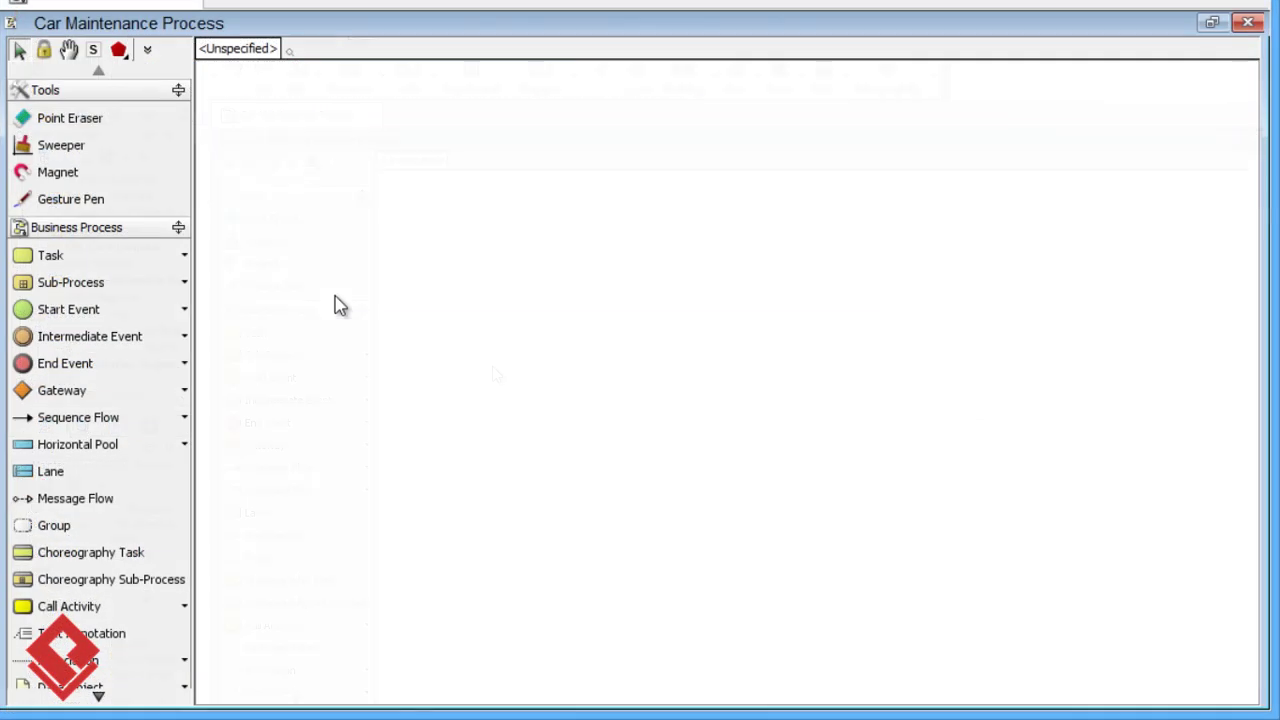
# Add a horizontal pool named Customer at the upper edge of the empty diagram
pyautogui.click(163, 445)
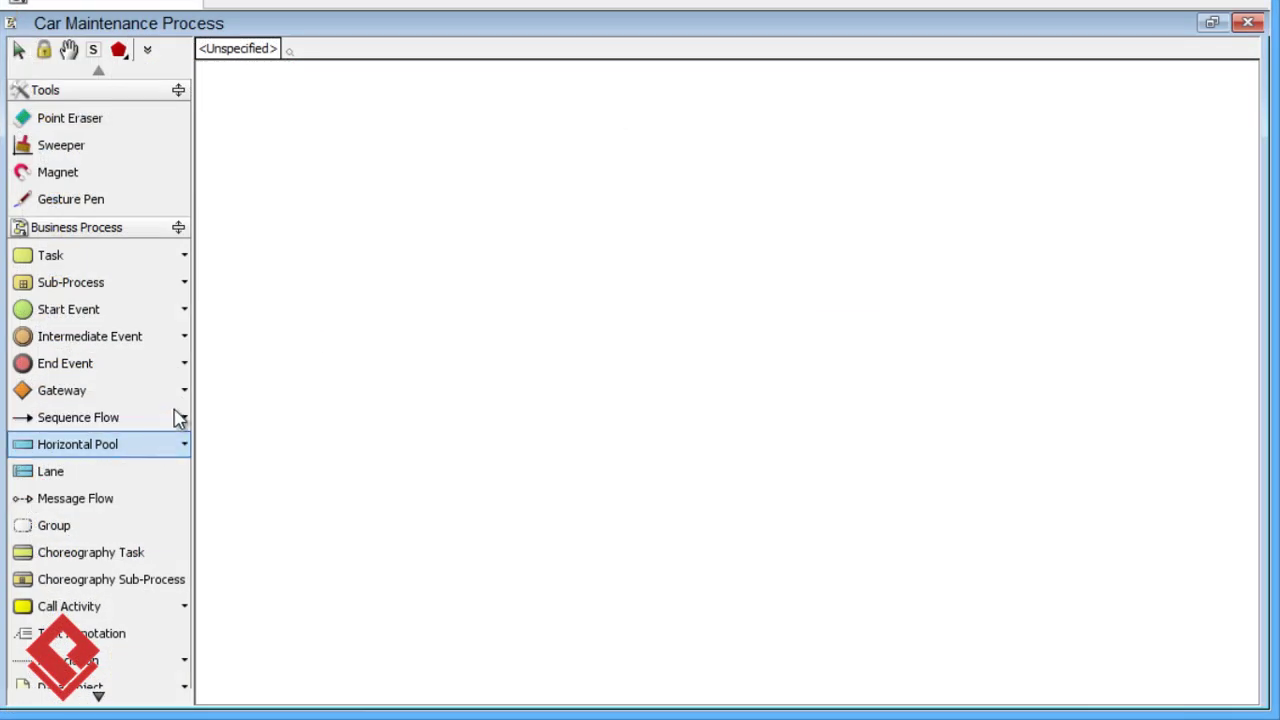
pyautogui.click(240, 96)
pyautogui.write('Customer')
pyautogui.press('Return')
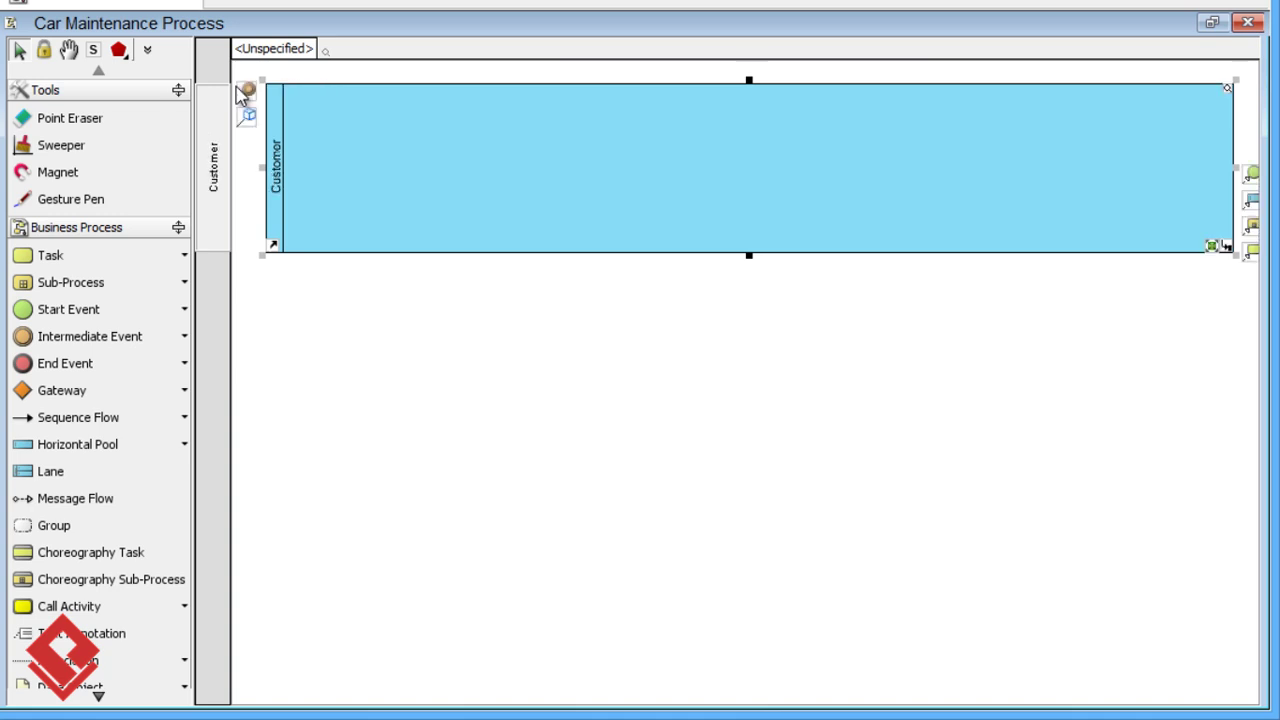
# Add a second horizontal pool named Car Maintenance Company below the Customer pool
pyautogui.click(182, 449)
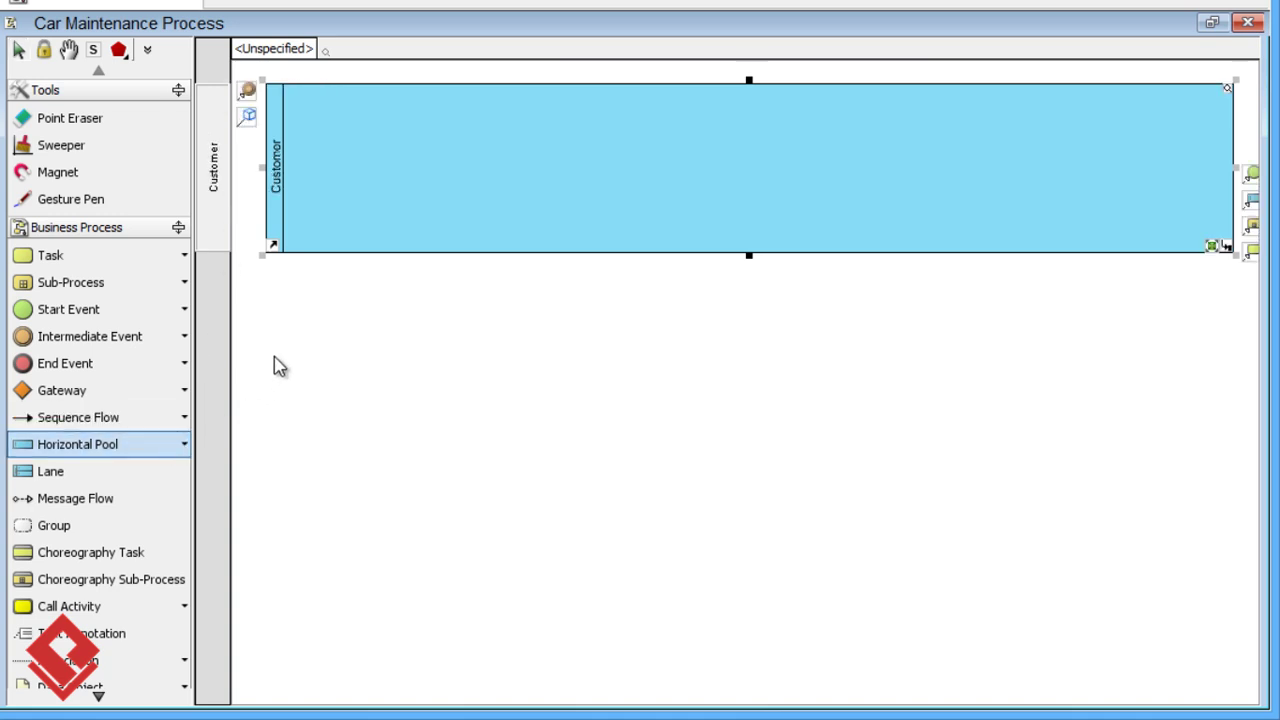
pyautogui.click(278, 298)
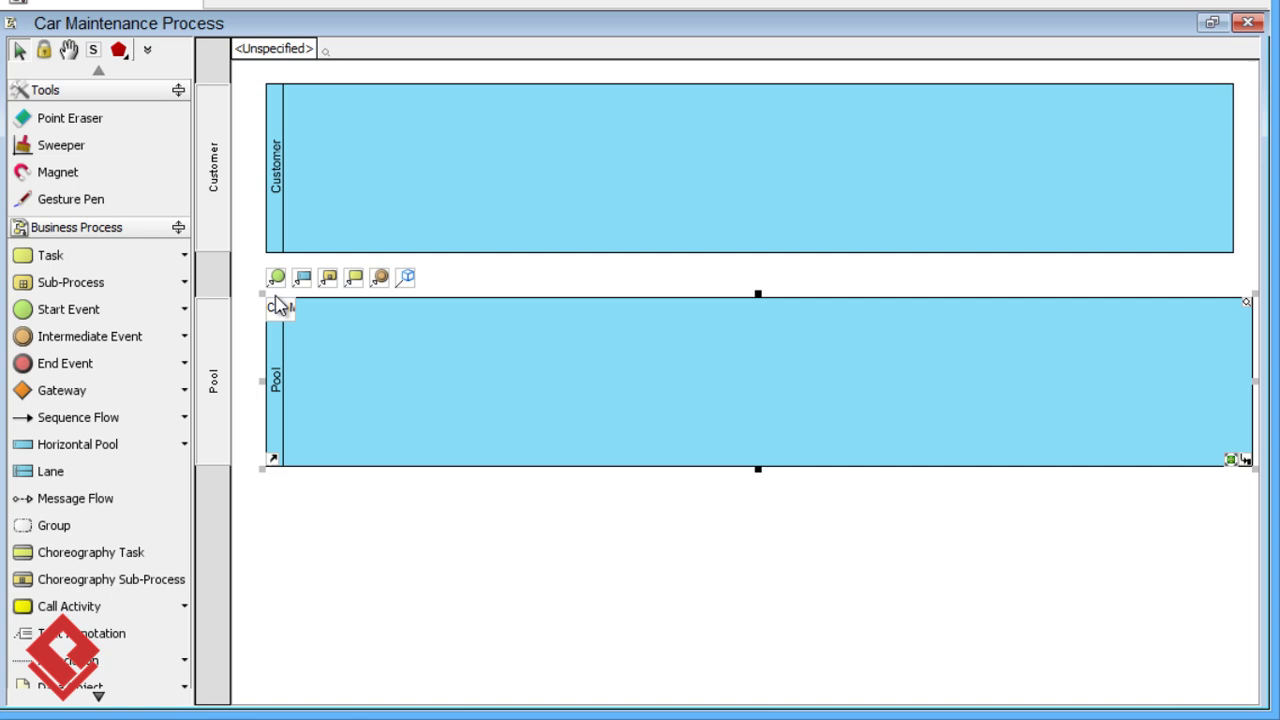
pyautogui.write('Car Maintenance Compa')
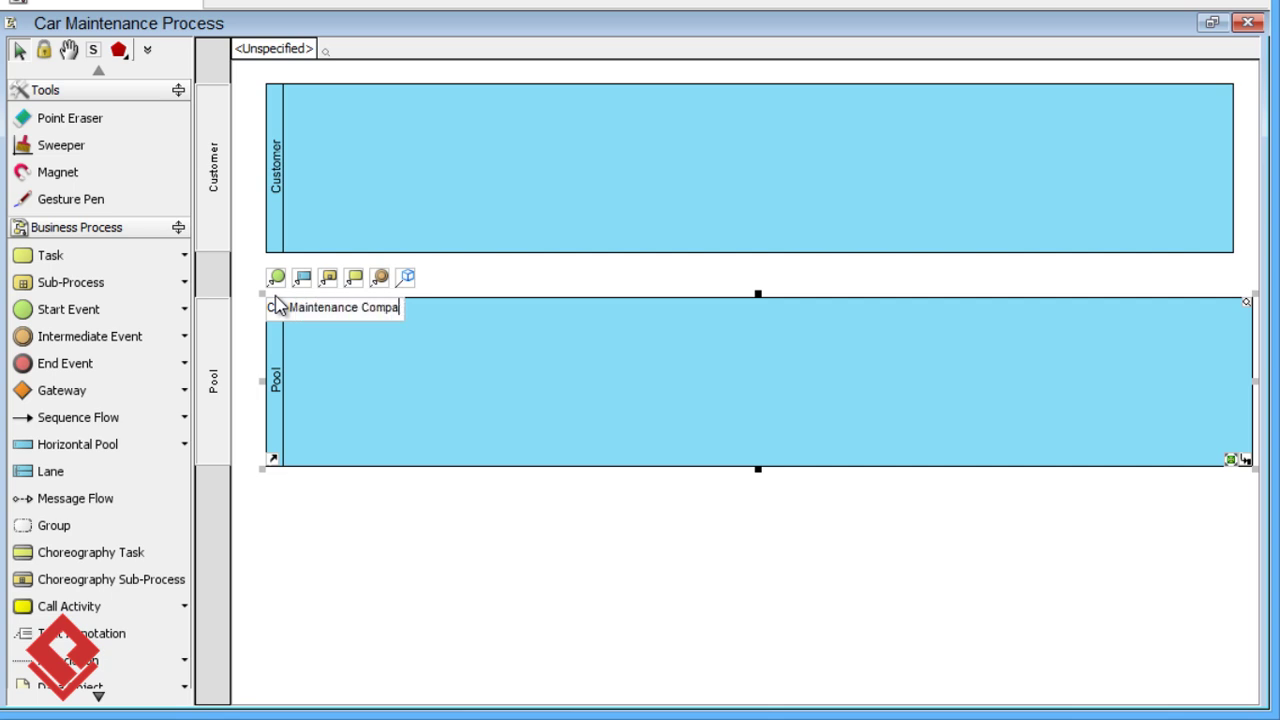
pyautogui.write('ny')
pyautogui.press('Return')
# Add a lane named CS Representative inside the Car Maintenance Company pool
pyautogui.rightClick(328, 328)
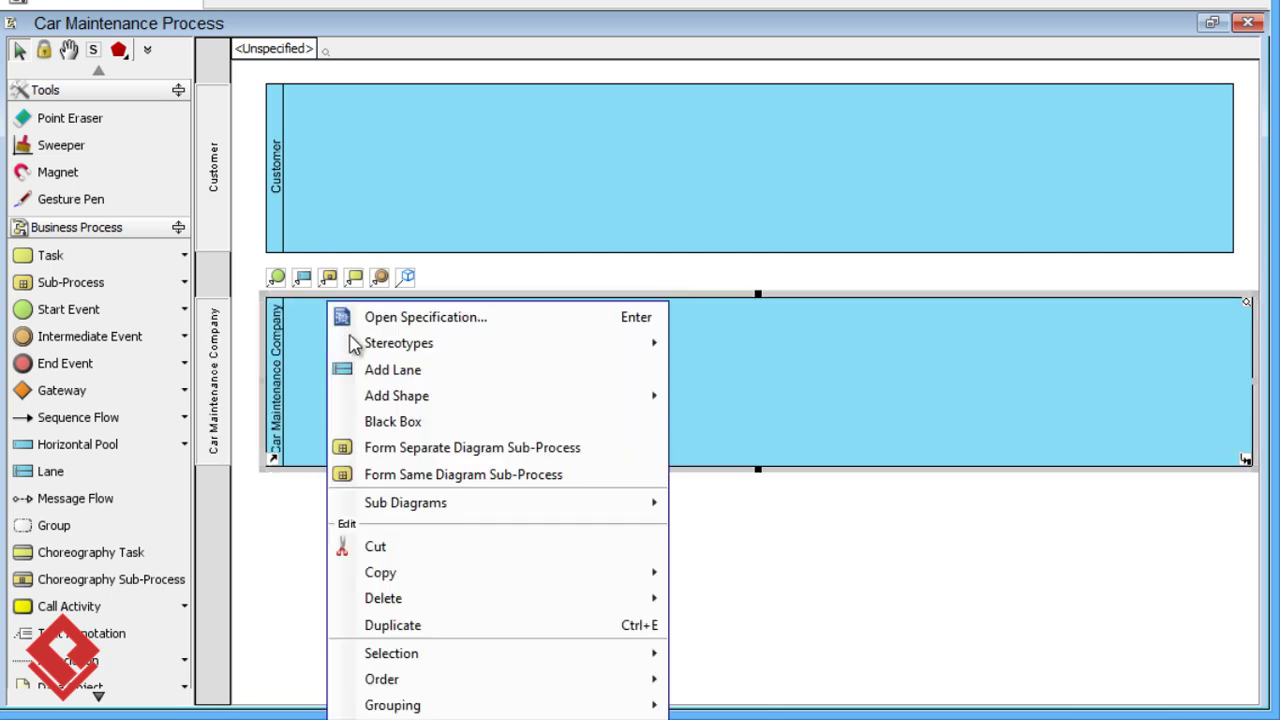
pyautogui.click(468, 375)
pyautogui.write('CS R')
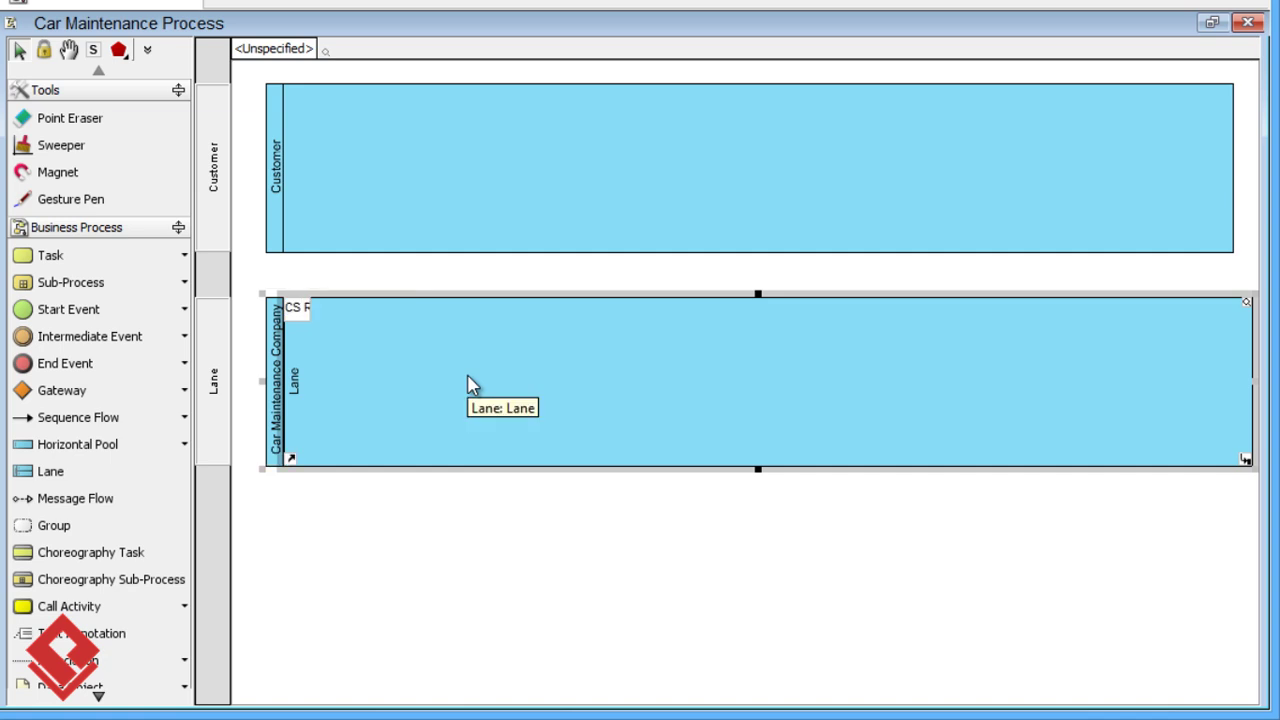
pyautogui.write('epresentati')
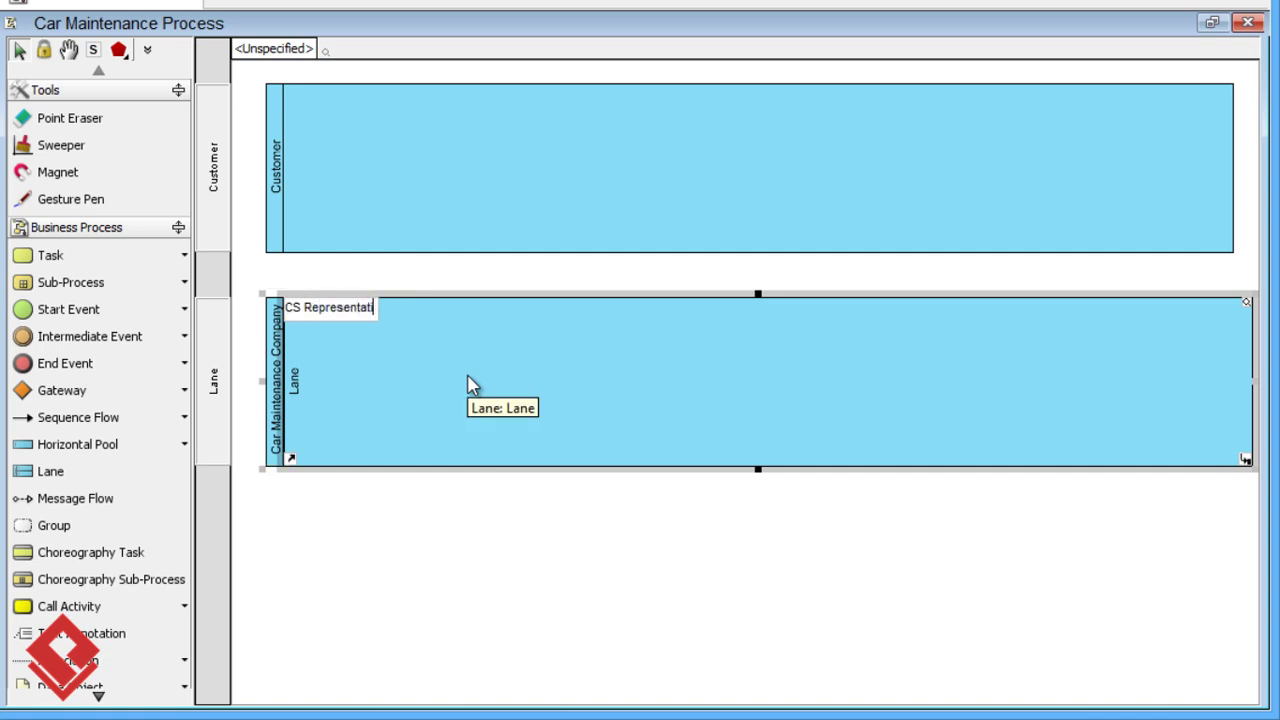
pyautogui.write('ve')
pyautogui.press('Return')
# Insert a lane named Junior Inspector after the CS Representative lane
pyautogui.rightClick(469, 383)
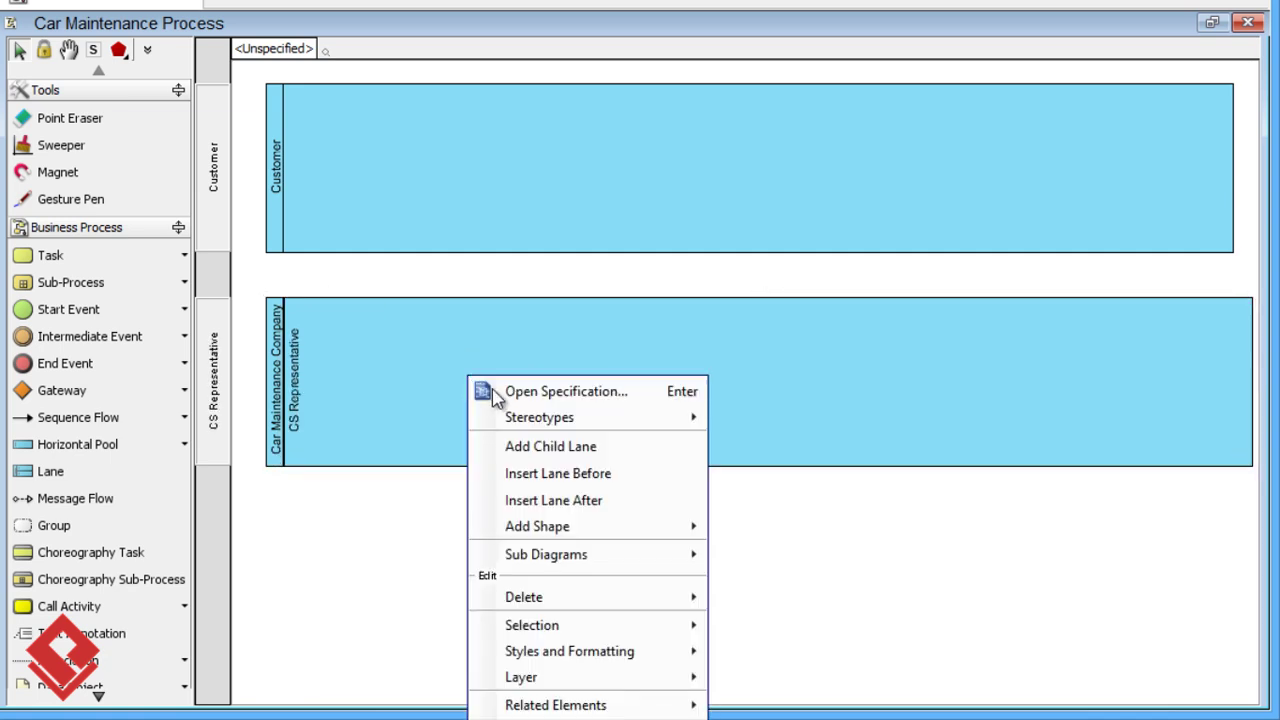
pyautogui.click(634, 500)
pyautogui.write('Ju')
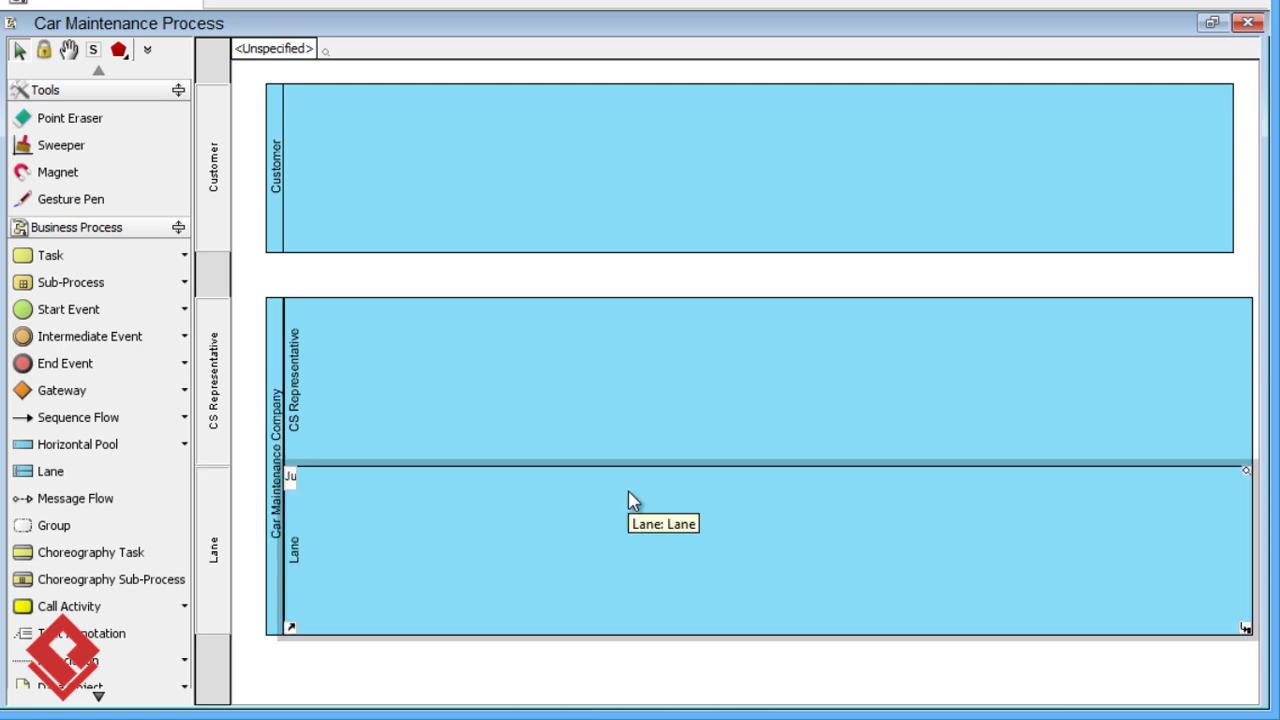
pyautogui.write('nior Inspect')
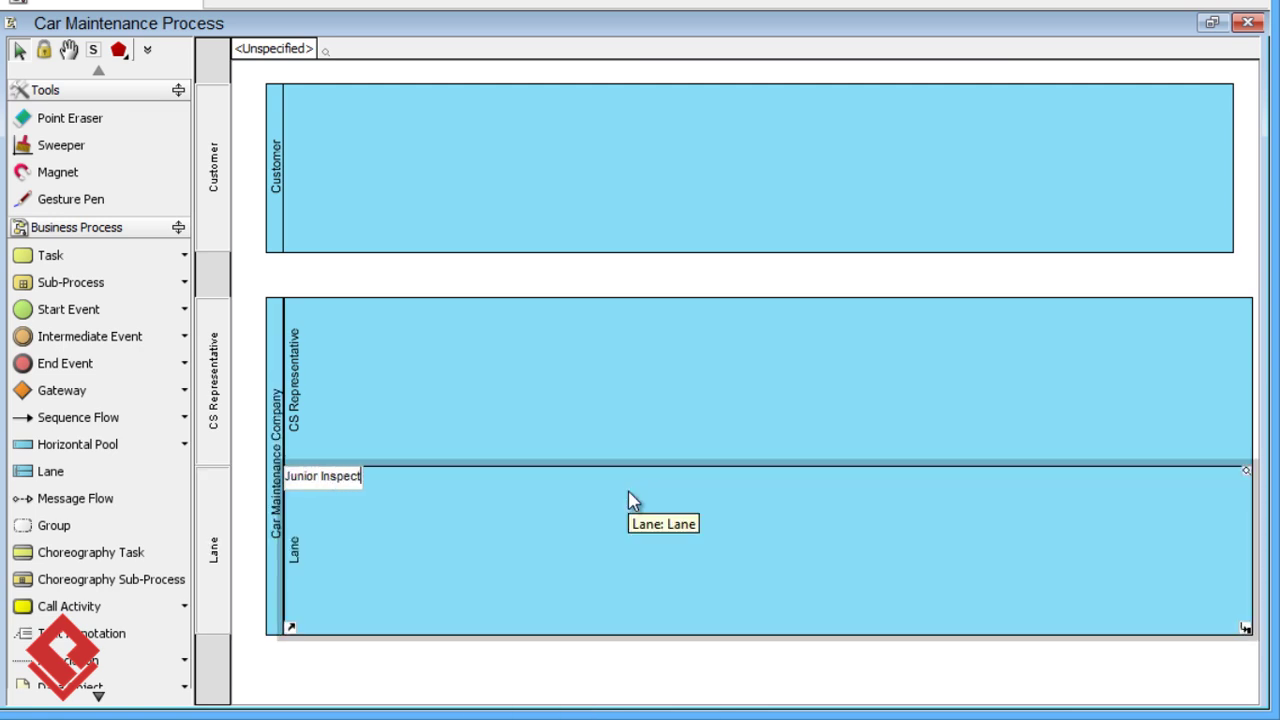
pyautogui.write('or')
pyautogui.press('Return')
# Insert a lane named Technician after the Junior Inspector lane
pyautogui.rightClick(634, 500)
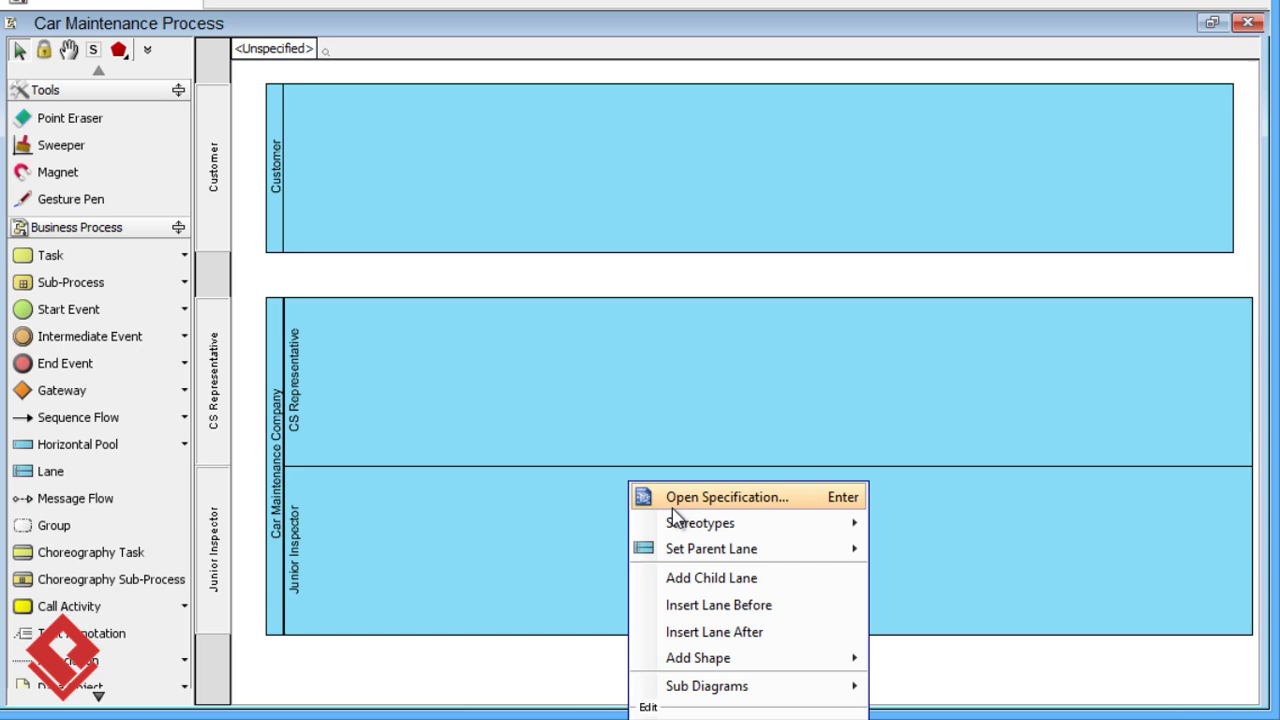
pyautogui.click(803, 634)
pyautogui.write('Tech')
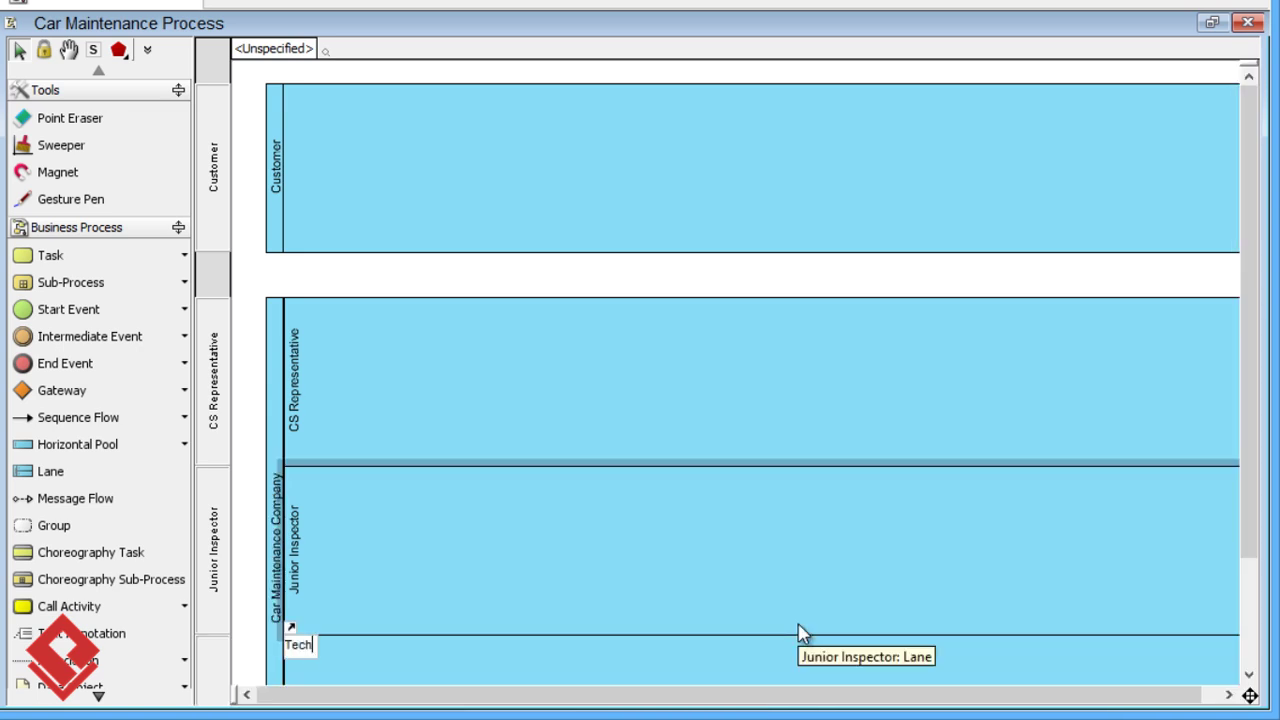
pyautogui.write('nician')
pyautogui.press('Return')
# Move the Car Maintenance Company pool up slightly, closer to the Customer pool
pyautogui.scroll(-2, 800, 634)
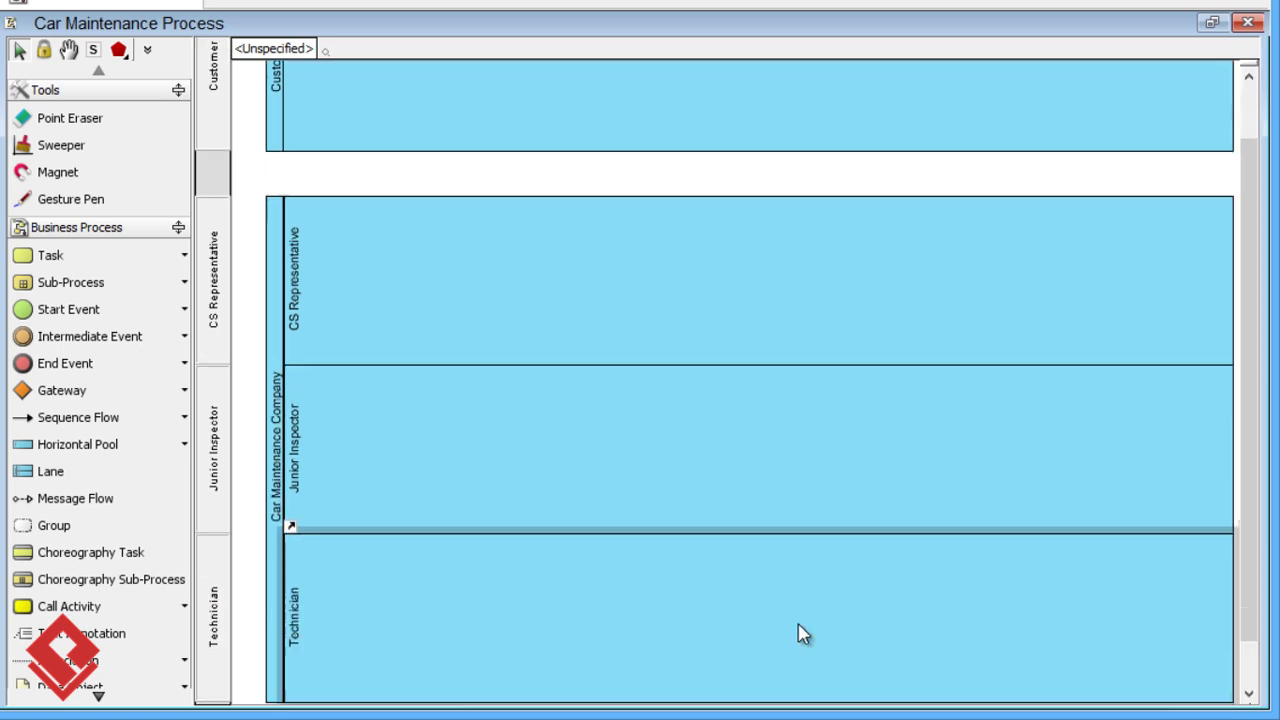
pyautogui.scroll(2, 800, 634)
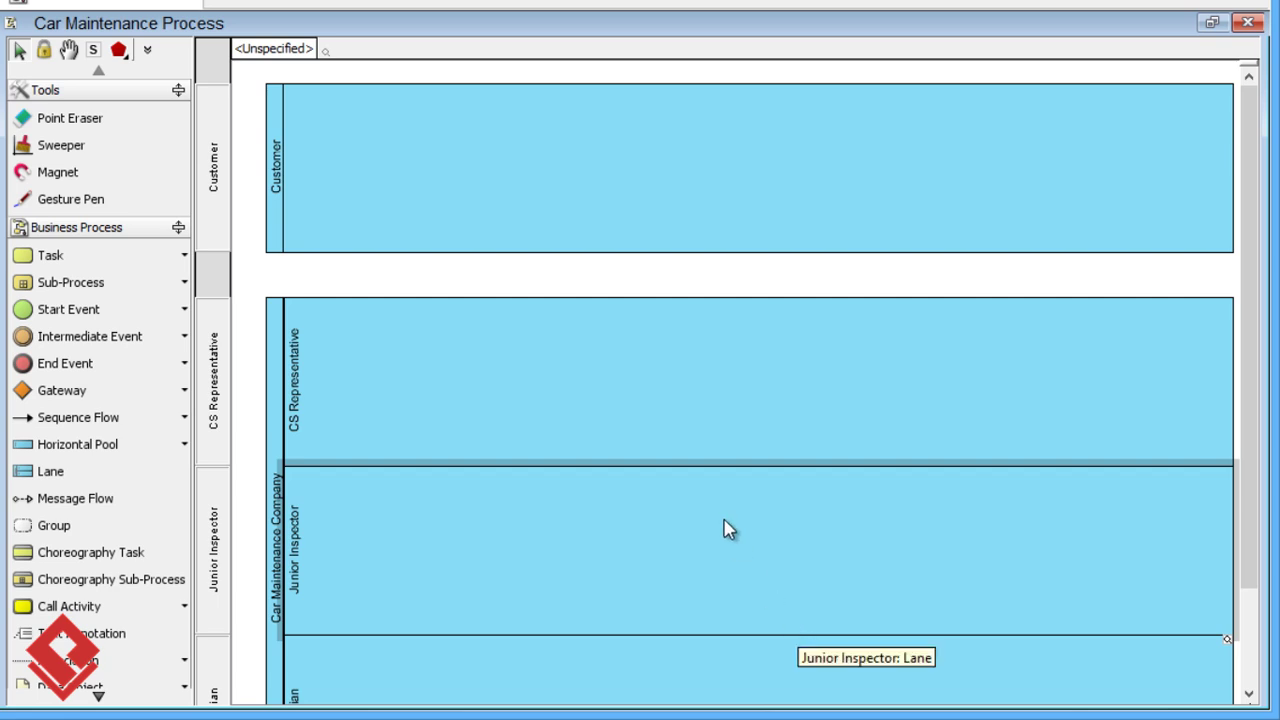
pyautogui.moveTo(677, 403); pyautogui.dragTo(670, 392)
pyautogui.click(673, 383)
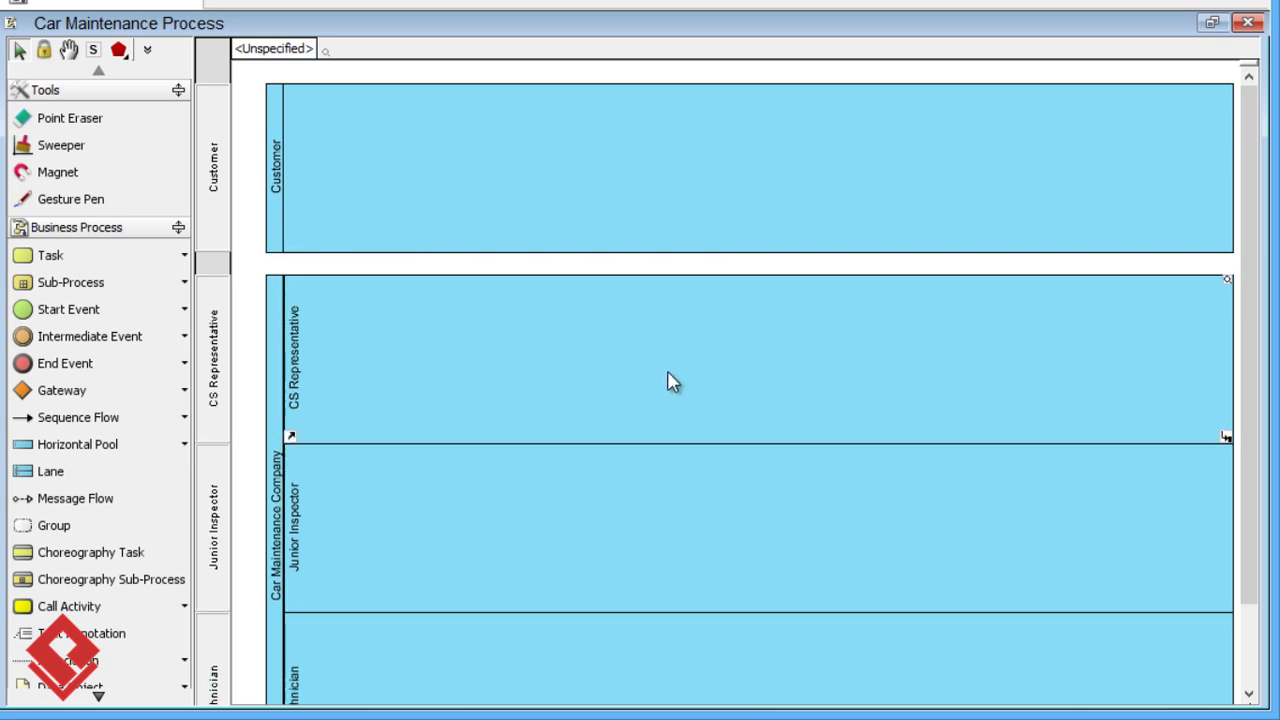
# Place an unnamed start event in the Customer pool and connect it to a new task named Call for Maintenance
pyautogui.click(172, 309)
pyautogui.click(326, 160)
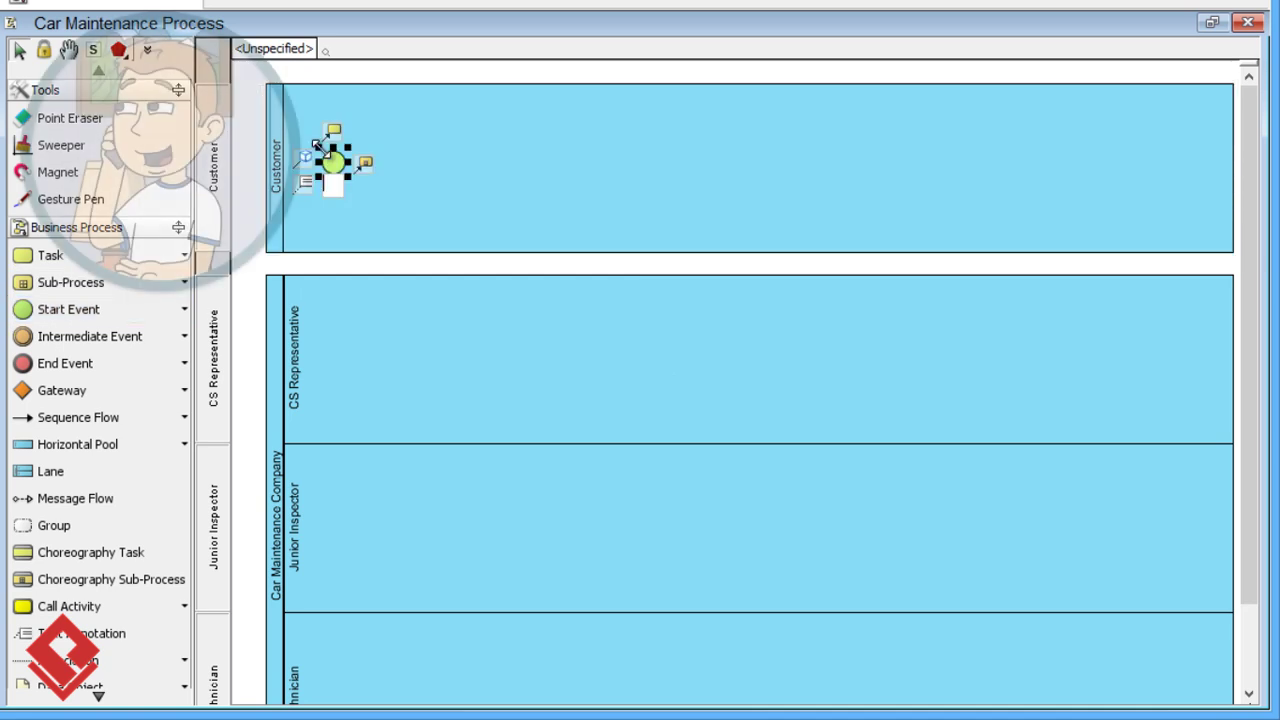
pyautogui.moveTo(361, 161); pyautogui.dragTo(411, 160)
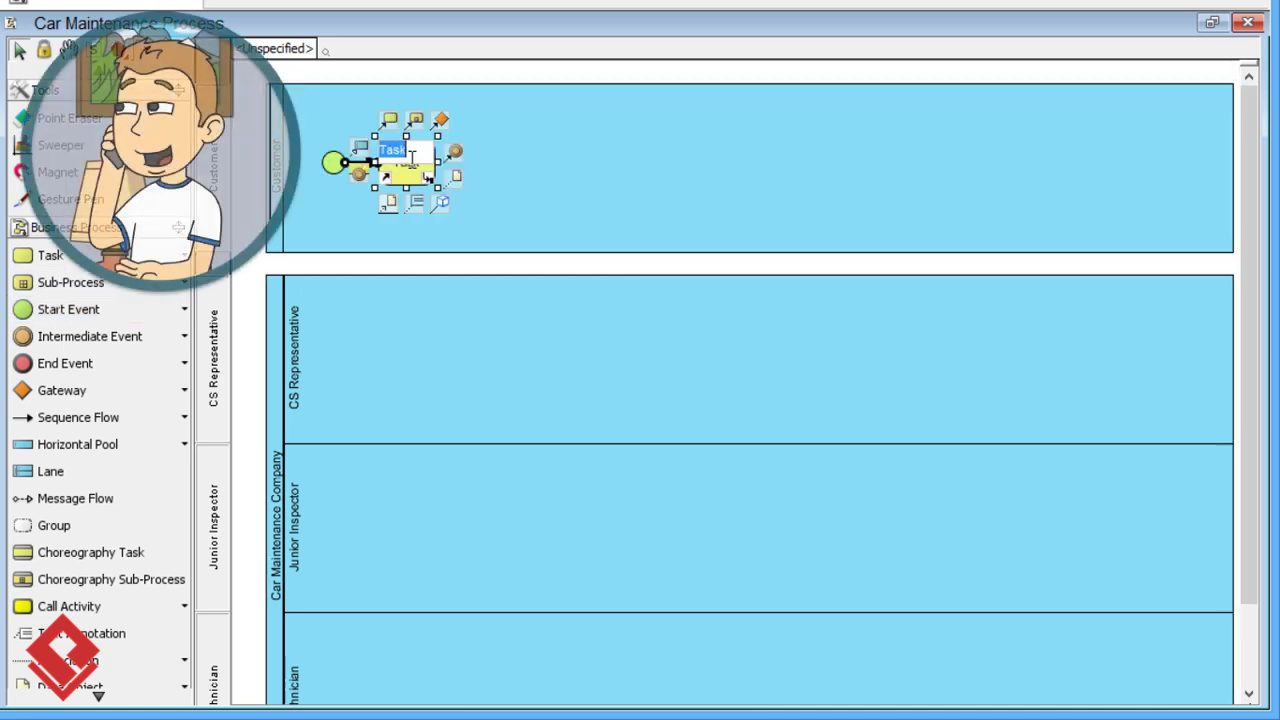
pyautogui.write('Call for Maintenance')
pyautogui.press('Return')
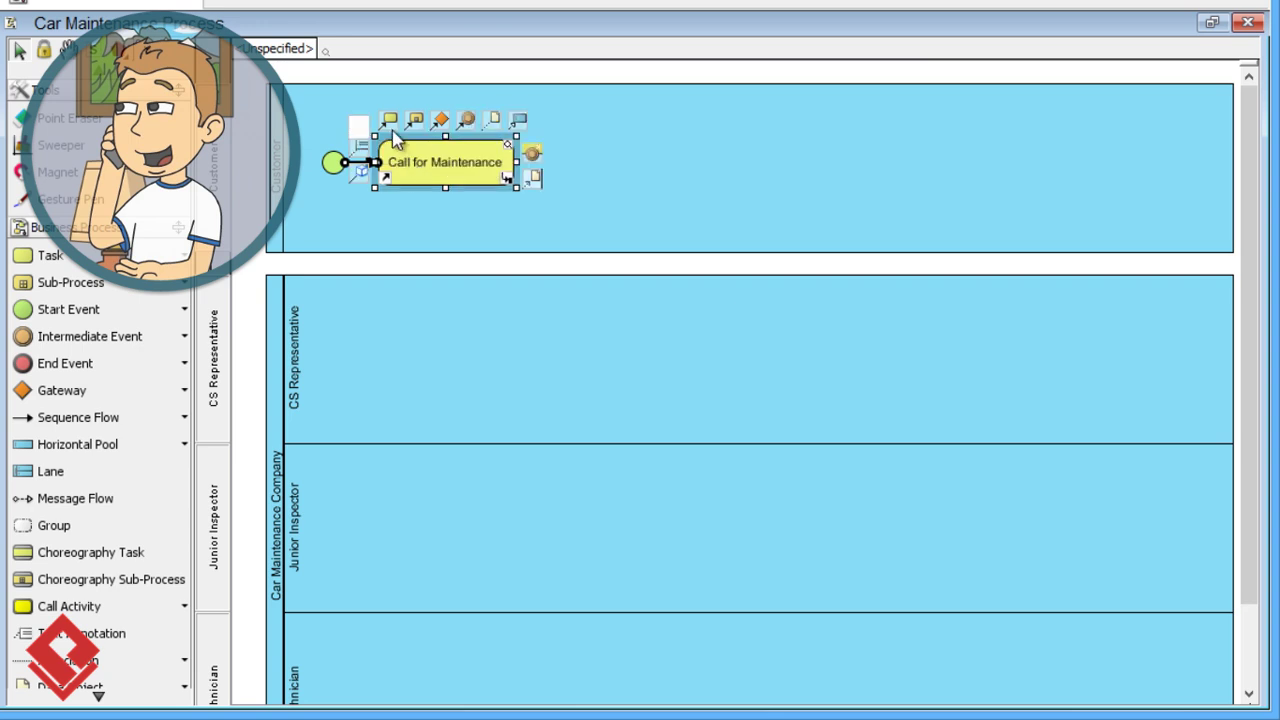
# Create a Schedule Maintenance task in the CS Representative lane, linked from Call for Maintenance, and align it beneath that task
pyautogui.moveTo(405, 165); pyautogui.dragTo(420, 353)
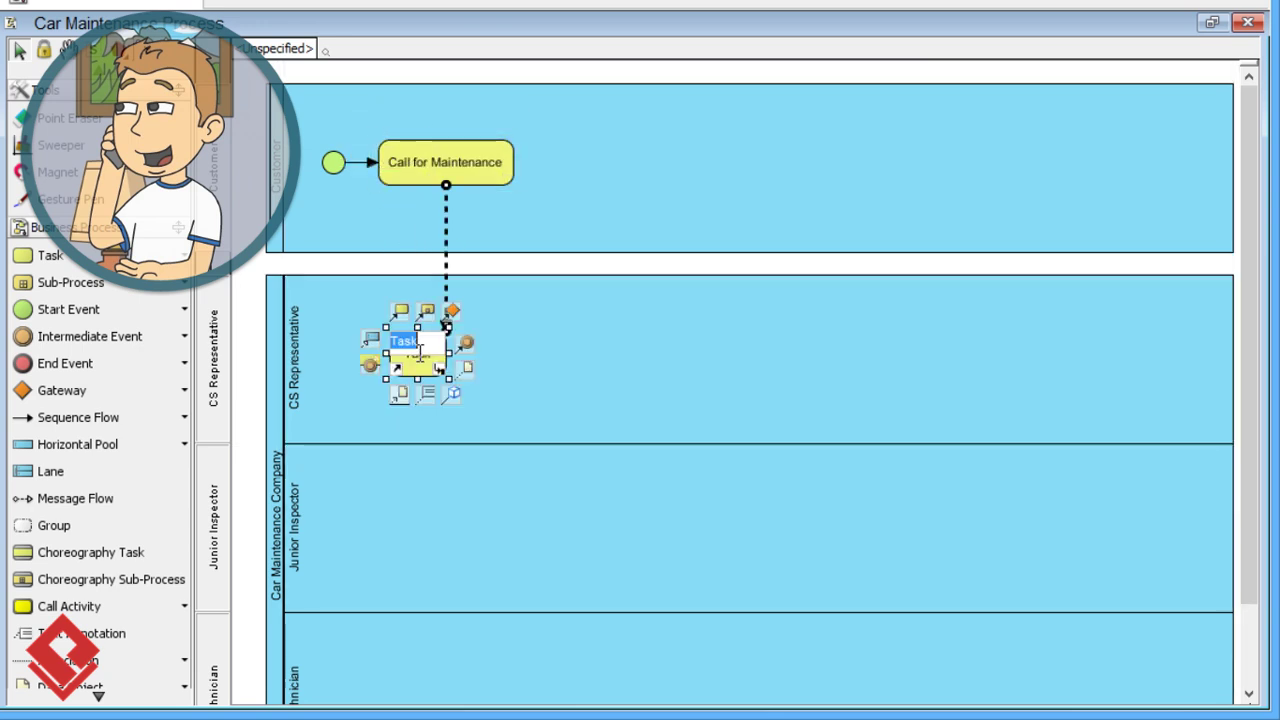
pyautogui.write('Schedule Maintenance')
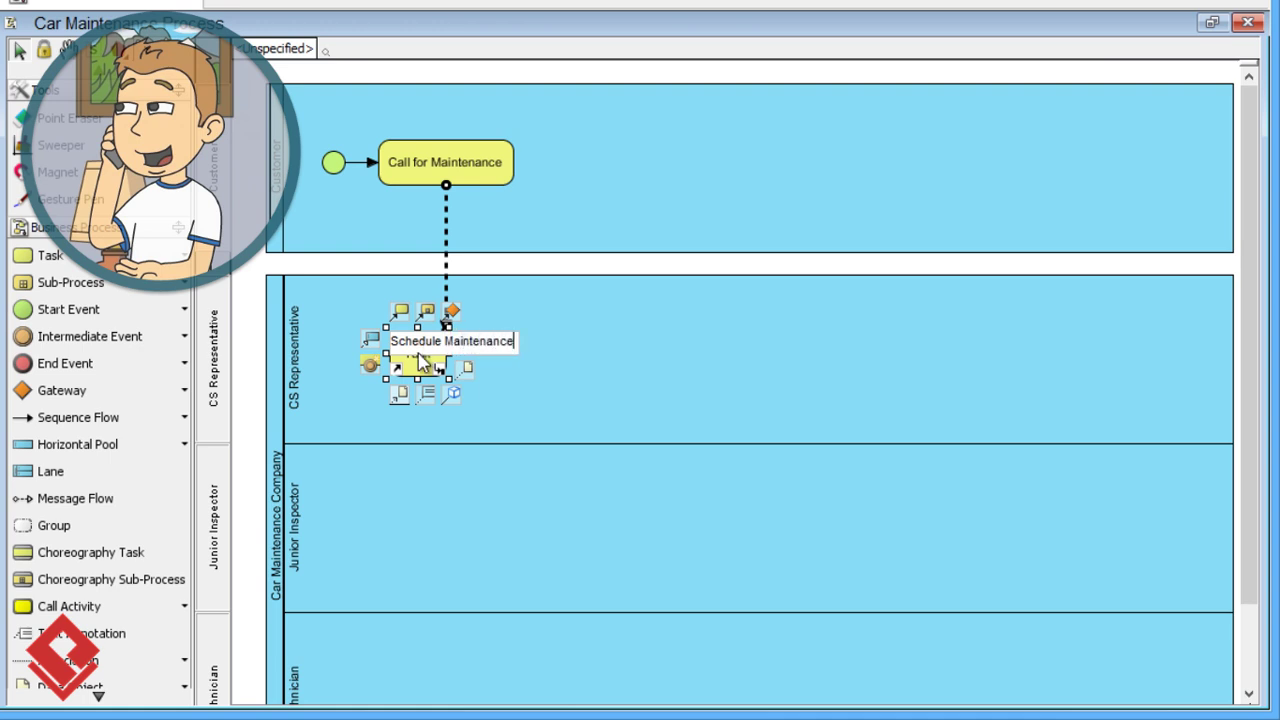
pyautogui.press('Return')
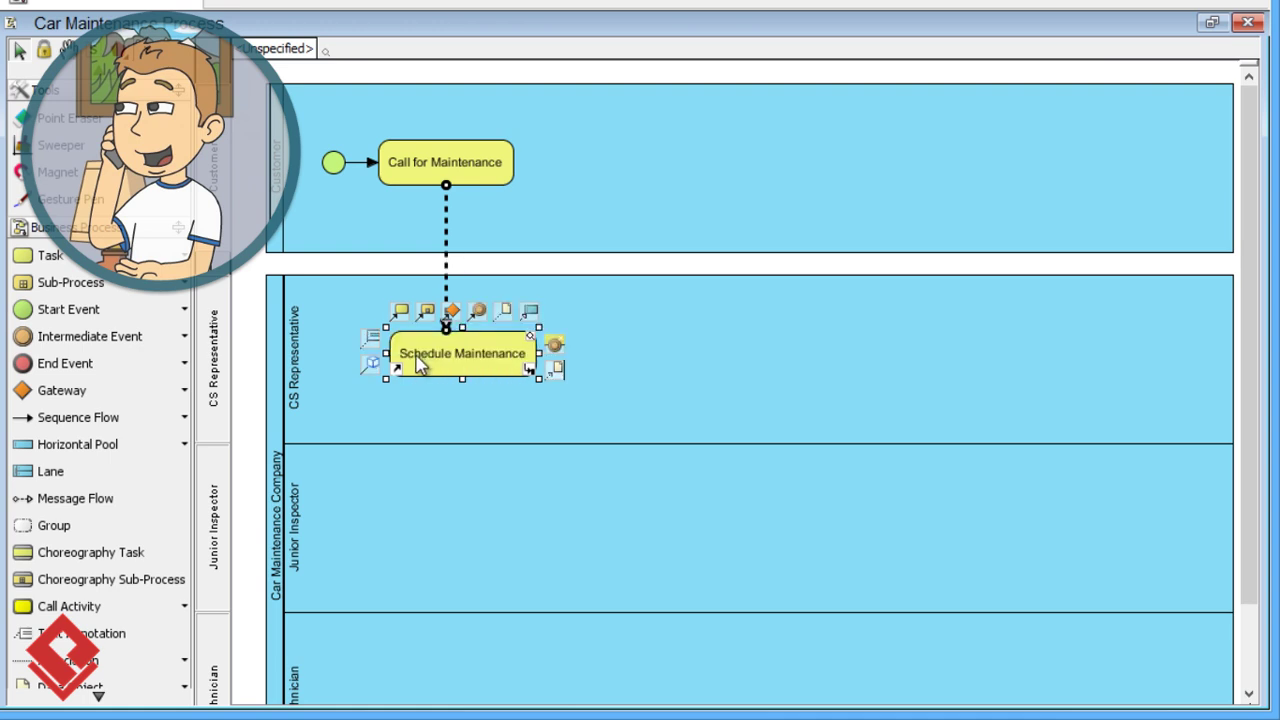
pyautogui.moveTo(418, 364); pyautogui.dragTo(407, 364)
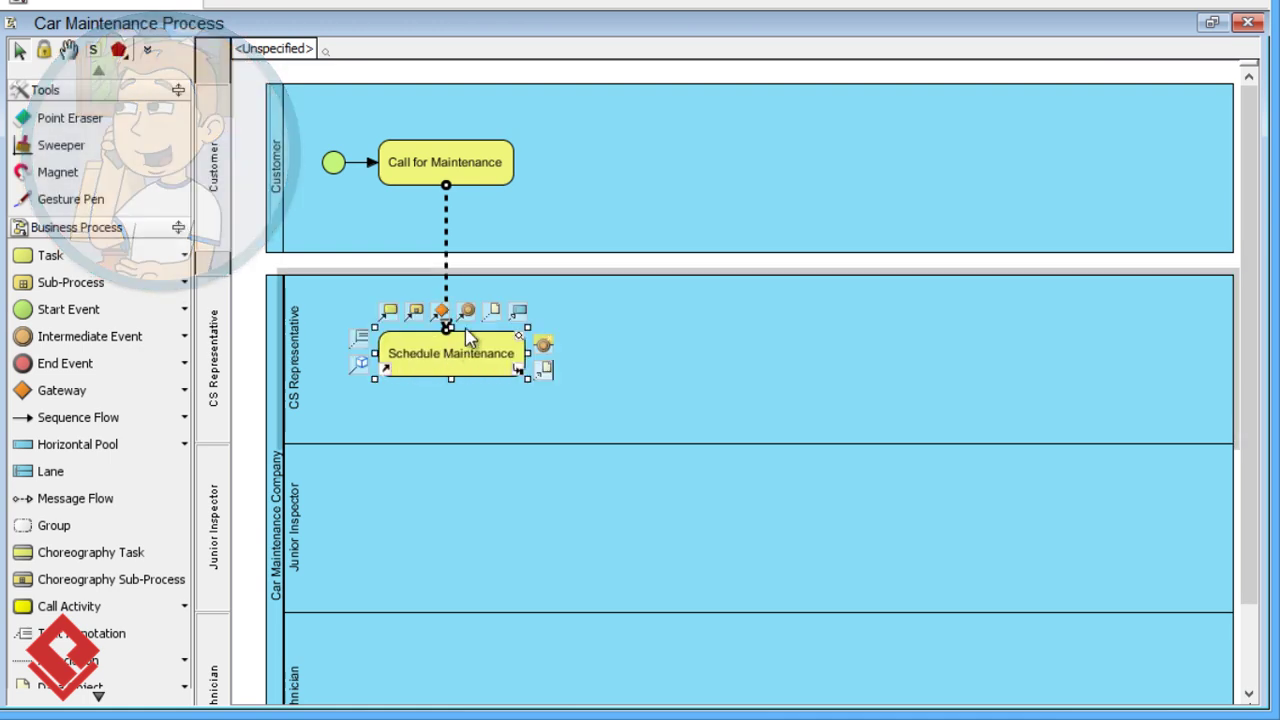
# Create an intermediate event named On service day in the Customer pool, linked from Schedule Maintenance, and give it a Timer trigger
pyautogui.moveTo(467, 310); pyautogui.dragTo(577, 229)
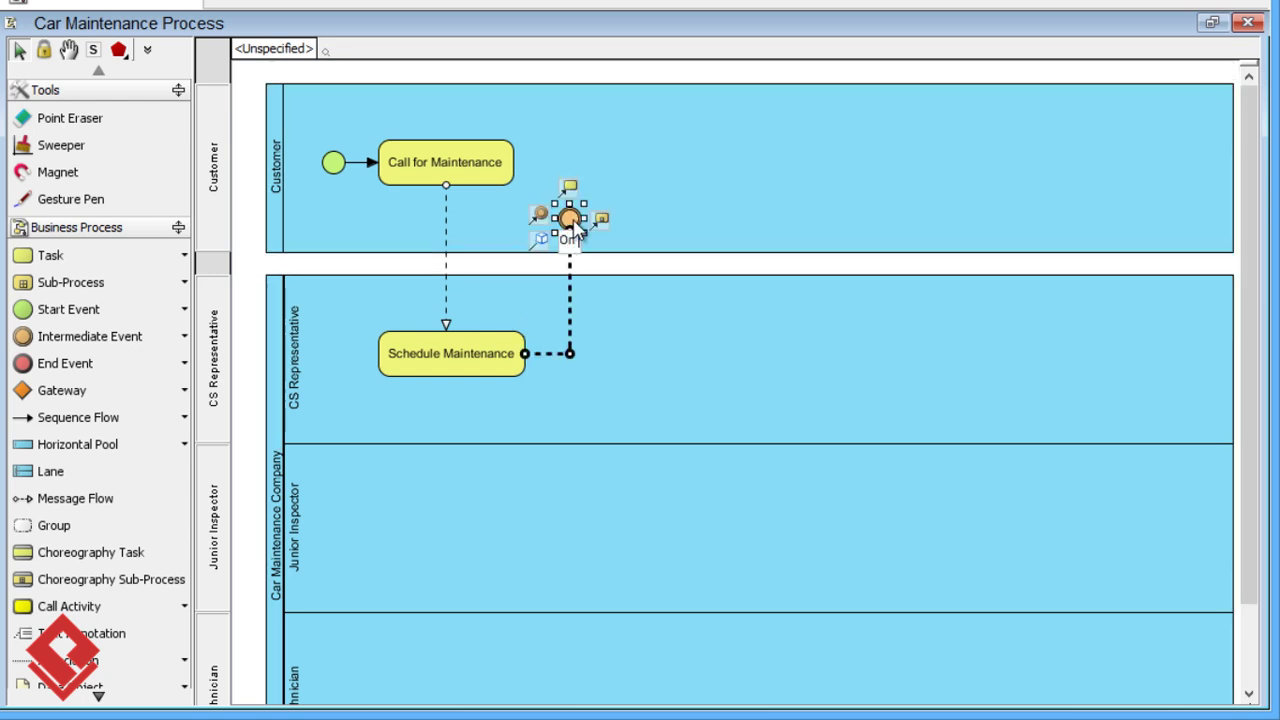
pyautogui.press('Return')
pyautogui.click(640, 211)
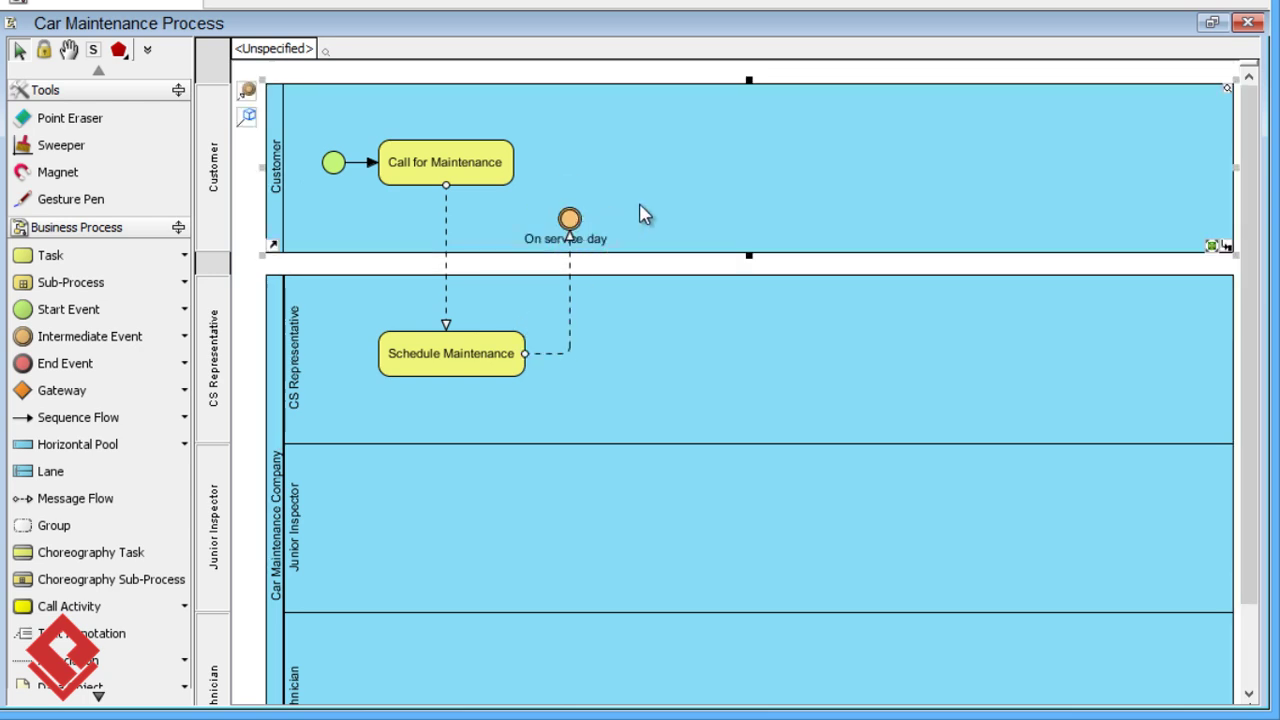
pyautogui.rightClick(574, 218)
pyautogui.moveTo(806, 286)
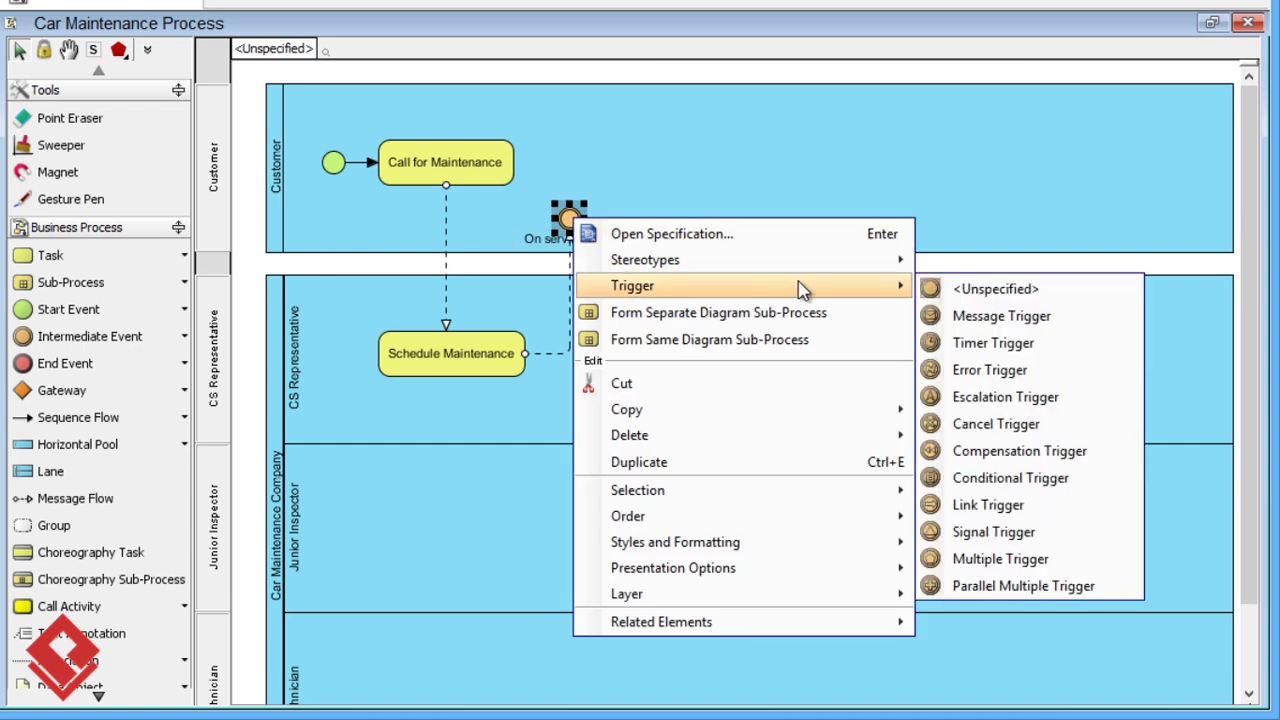
pyautogui.click(1032, 340)
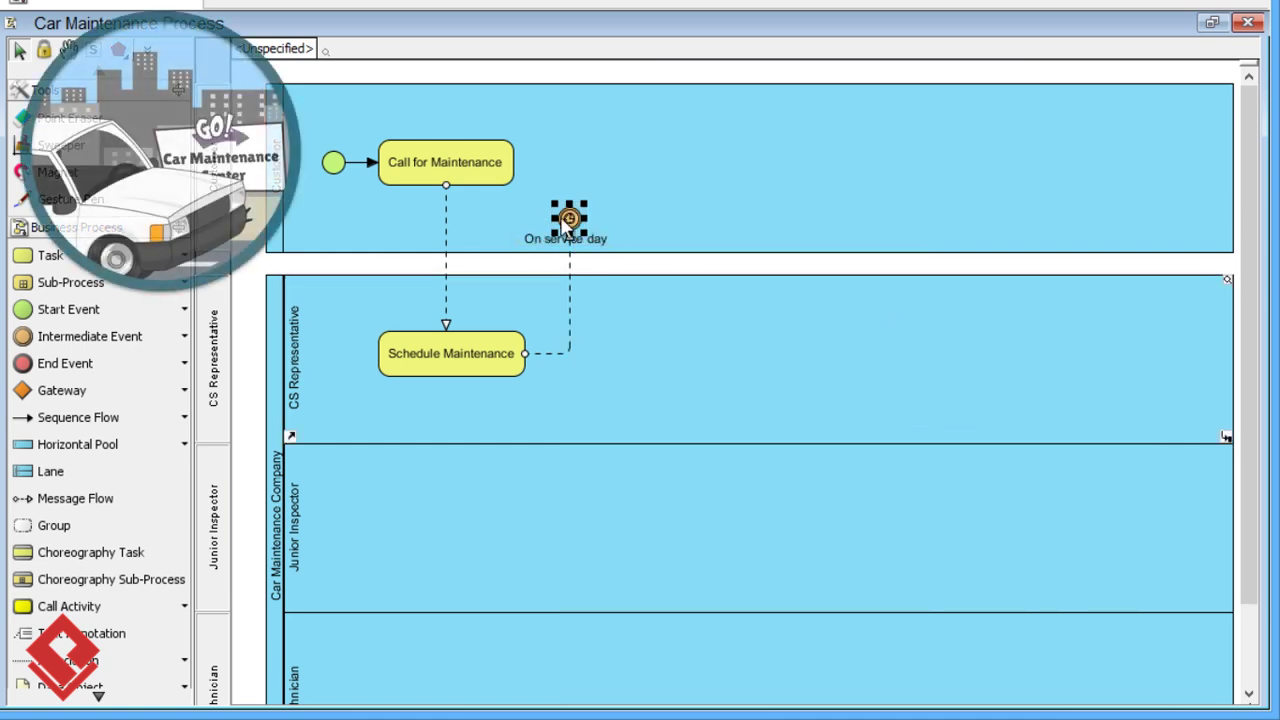
# Create a Drive Car to Service Center task from the On service day event and reroute the flow into the task's left side
pyautogui.moveTo(576, 224)
pyautogui.moveTo(569, 188); pyautogui.dragTo(652, 166)
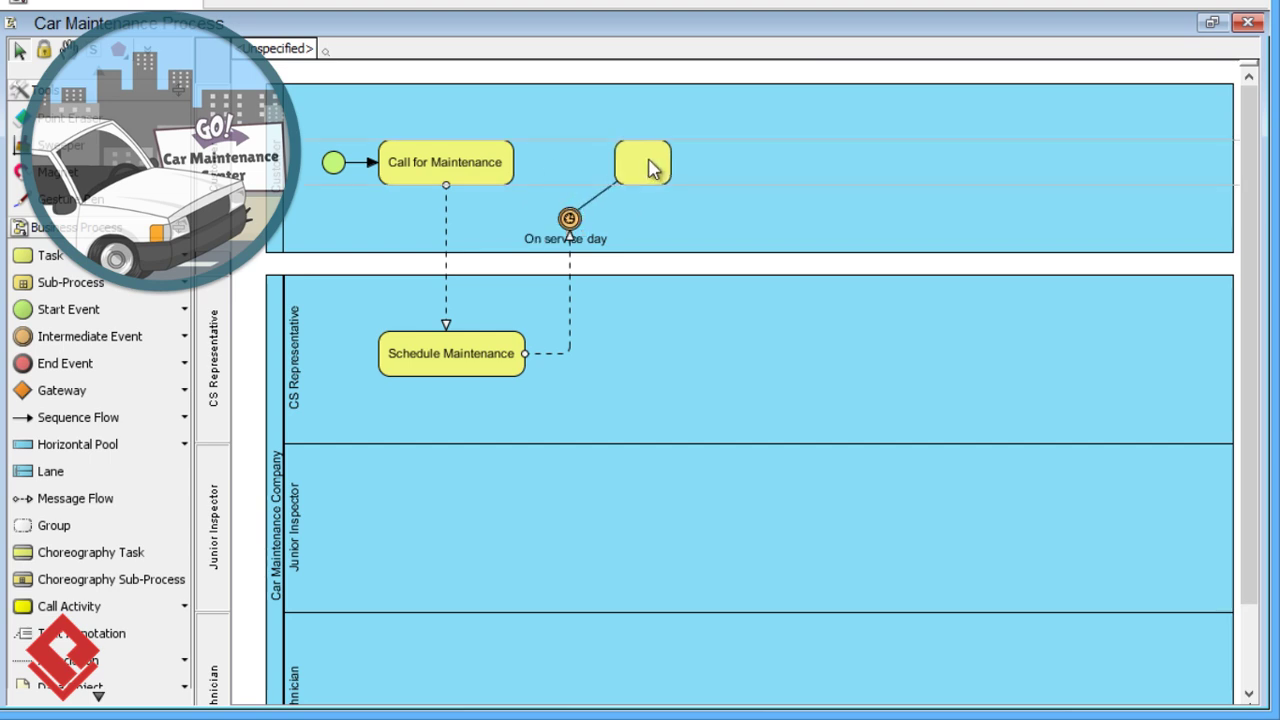
pyautogui.write('Drive Car to Service Center')
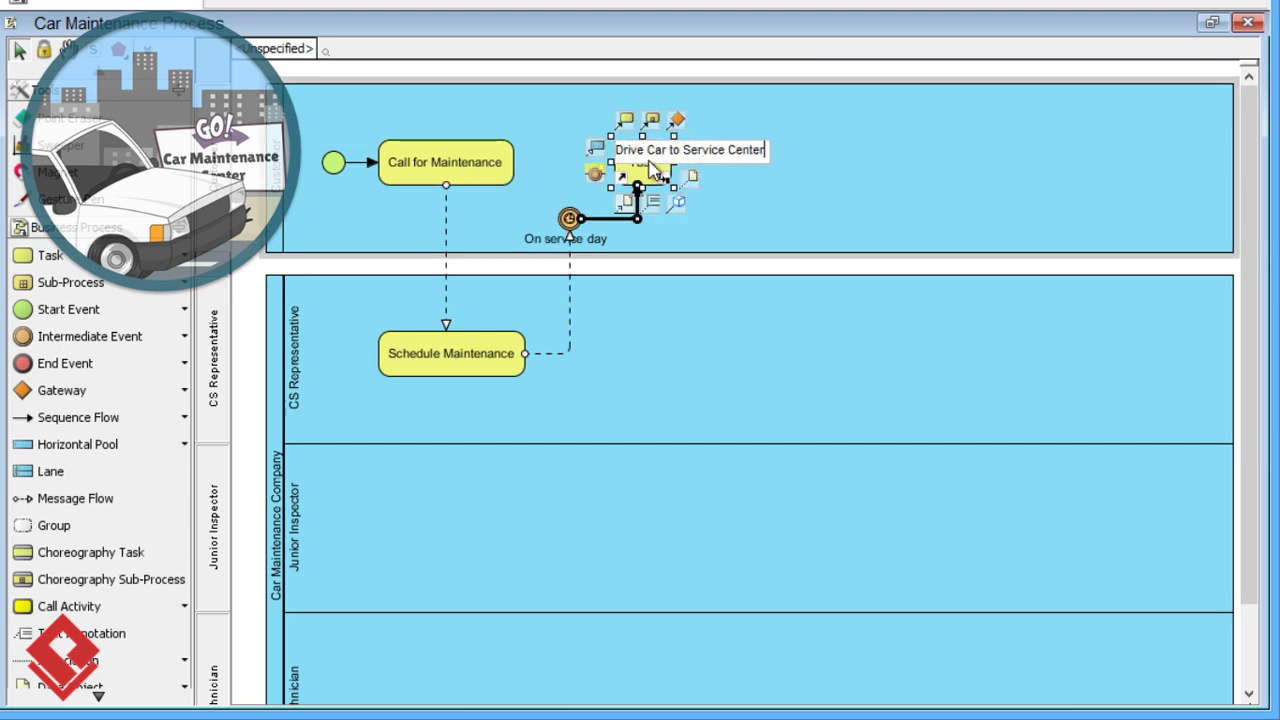
pyautogui.press('Return')
pyautogui.moveTo(632, 224); pyautogui.dragTo(632, 176)
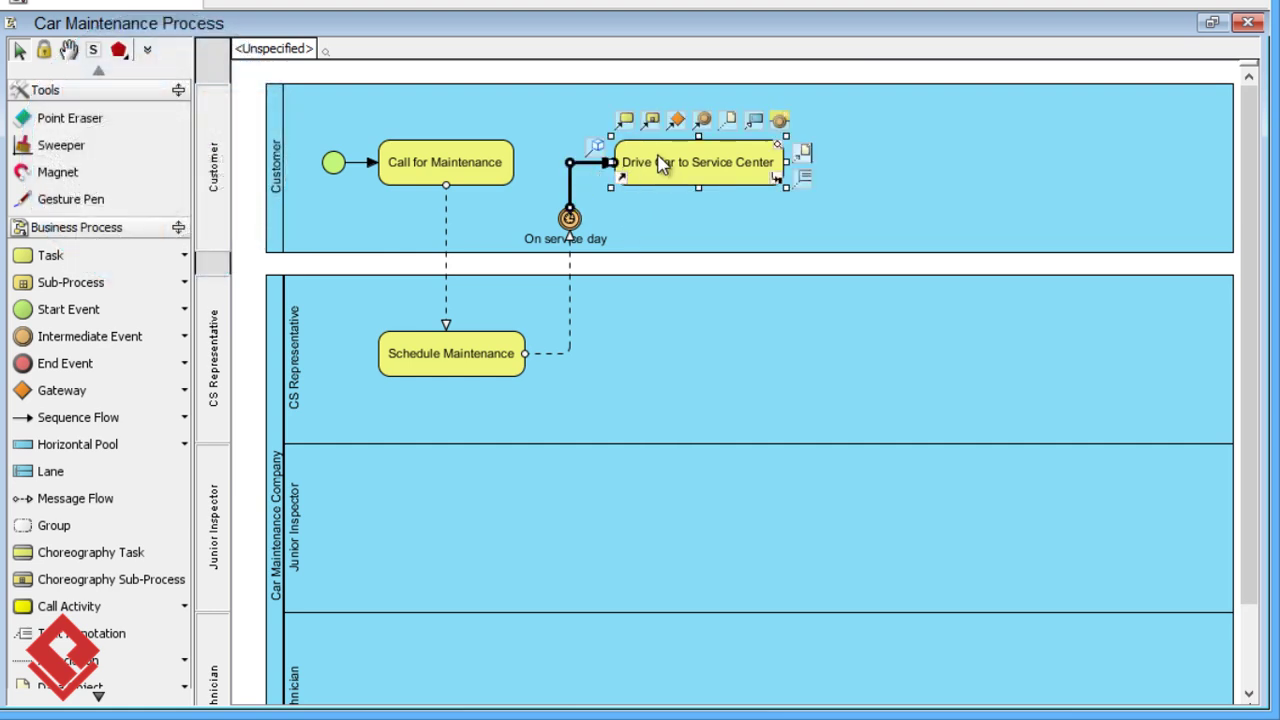
# Create a Perform Basic Checking task in the Junior Inspector lane, linked by message flow from Drive Car to Service Center
pyautogui.moveTo(640, 128); pyautogui.dragTo(682, 520)
pyautogui.write('Perform Basic Checking')
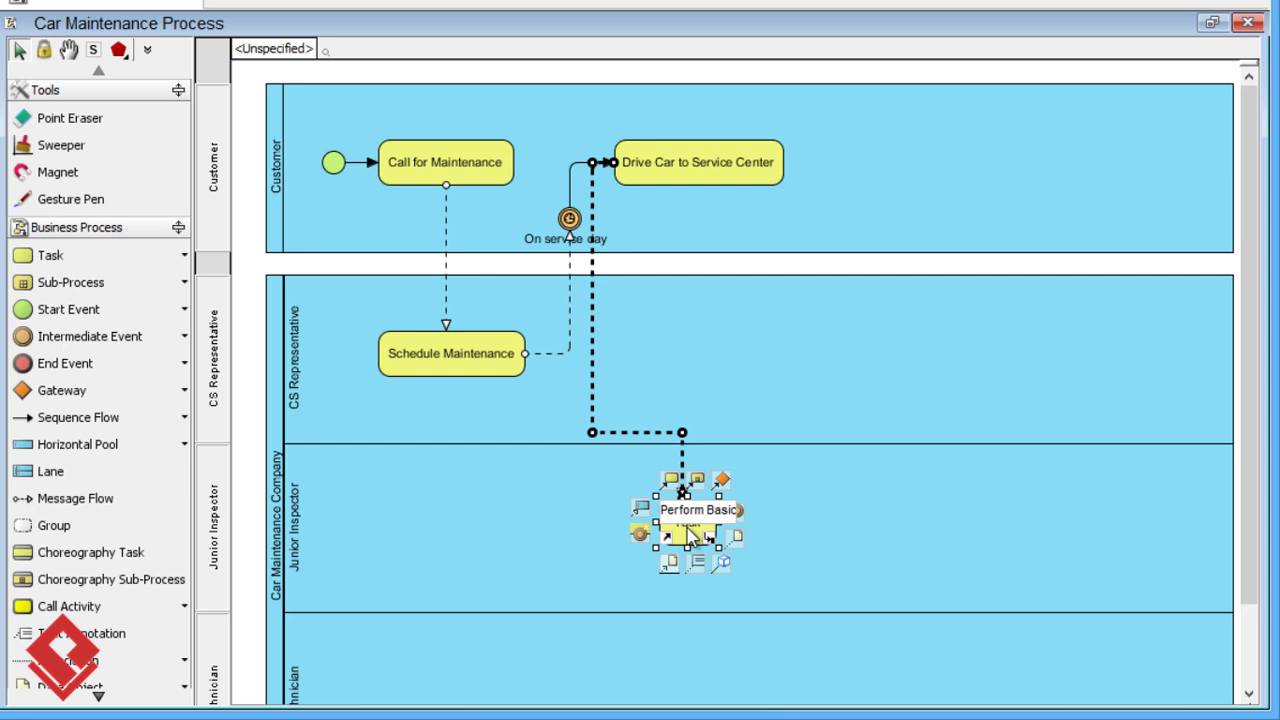
pyautogui.press('Return')
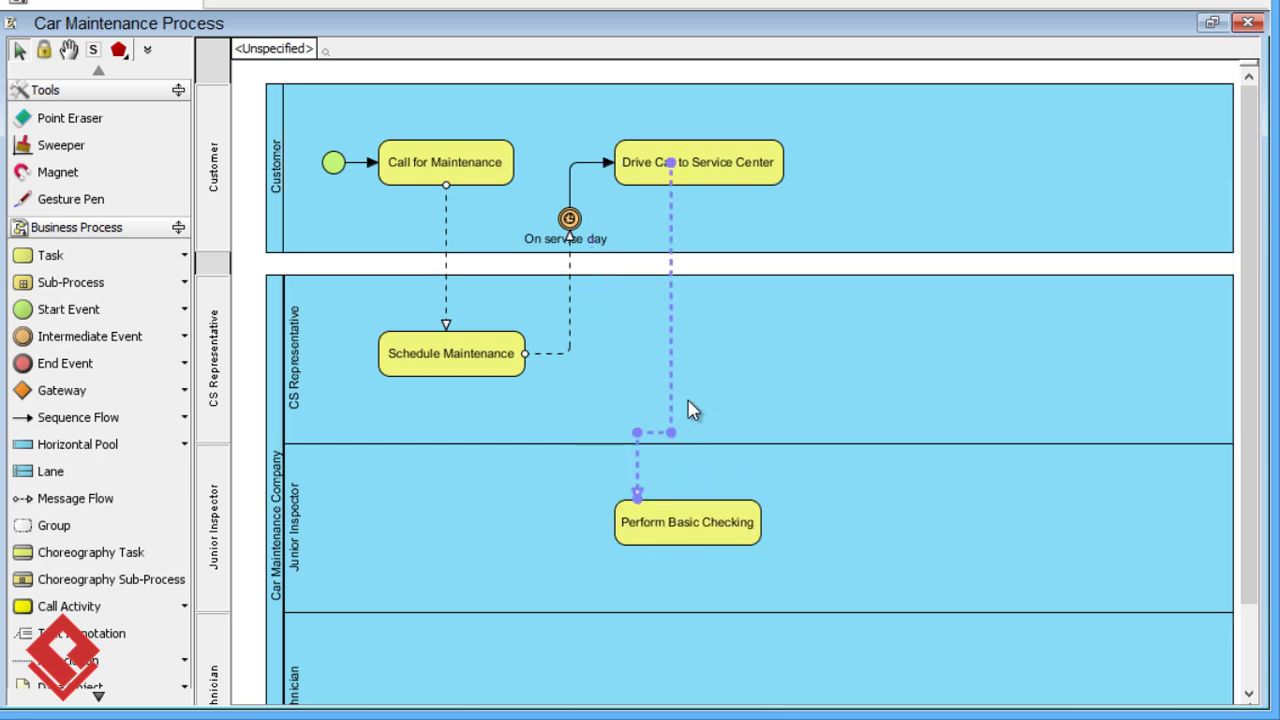
# Create a Drive Car to Working Floor task in the Technician lane, connected from Perform Basic Checking
pyautogui.moveTo(686, 408); pyautogui.dragTo(680, 674)
pyautogui.write('Drive Car to Working Floor')
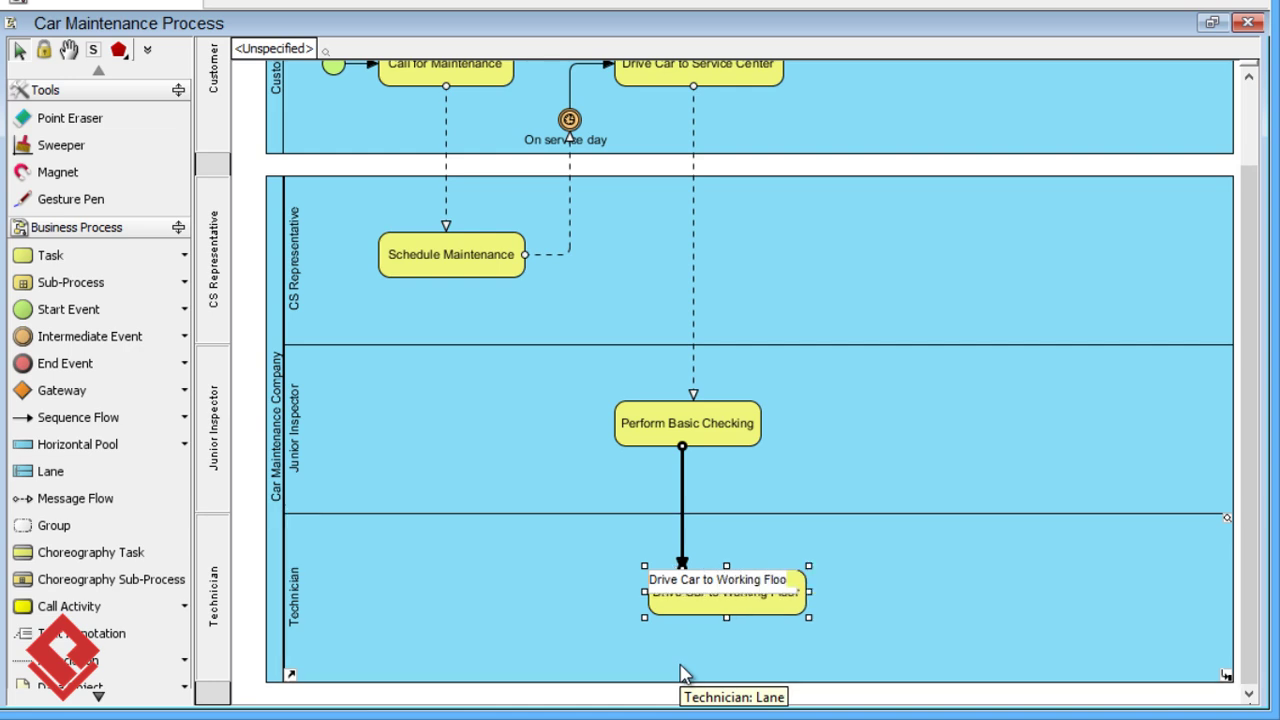
pyautogui.press('Return')
# Create a sub-process named Perform Detailed Inspection in the Technician lane, connected from Drive Car to Working Floor
pyautogui.moveTo(697, 607)
pyautogui.moveTo(654, 557); pyautogui.dragTo(884, 600)
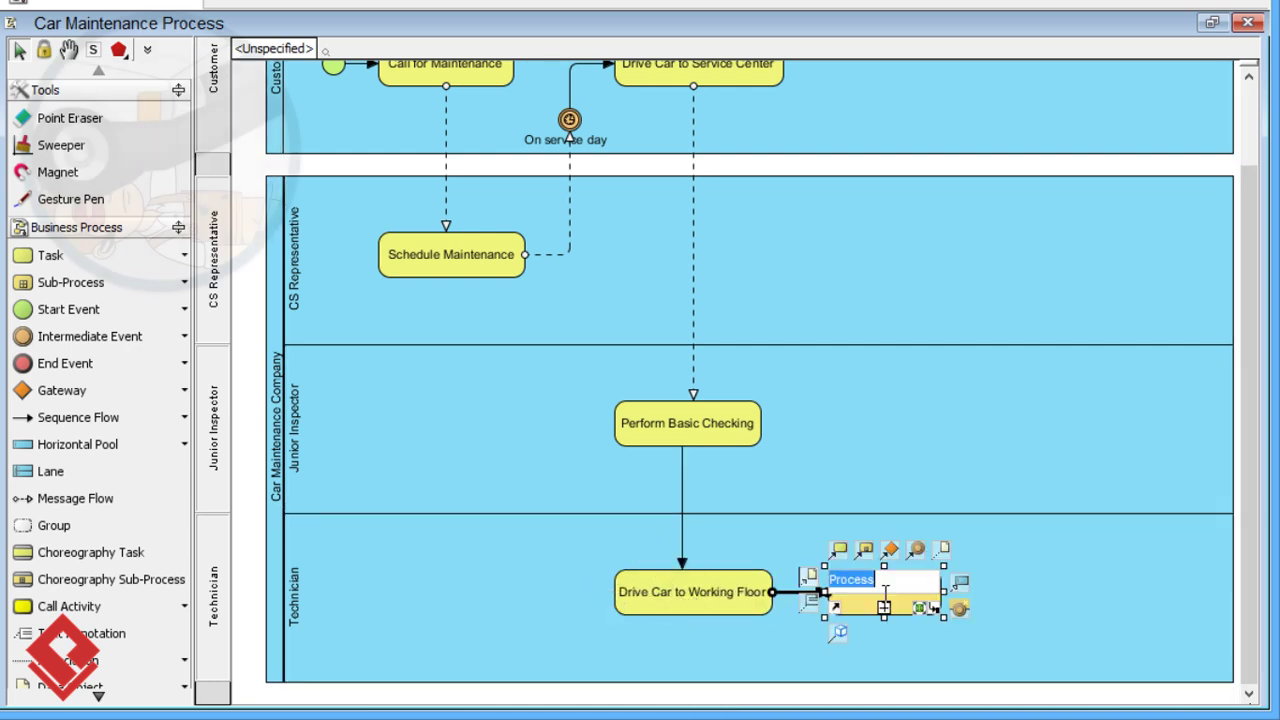
pyautogui.write('Perform Detailed Inspection')
pyautogui.press('Return')
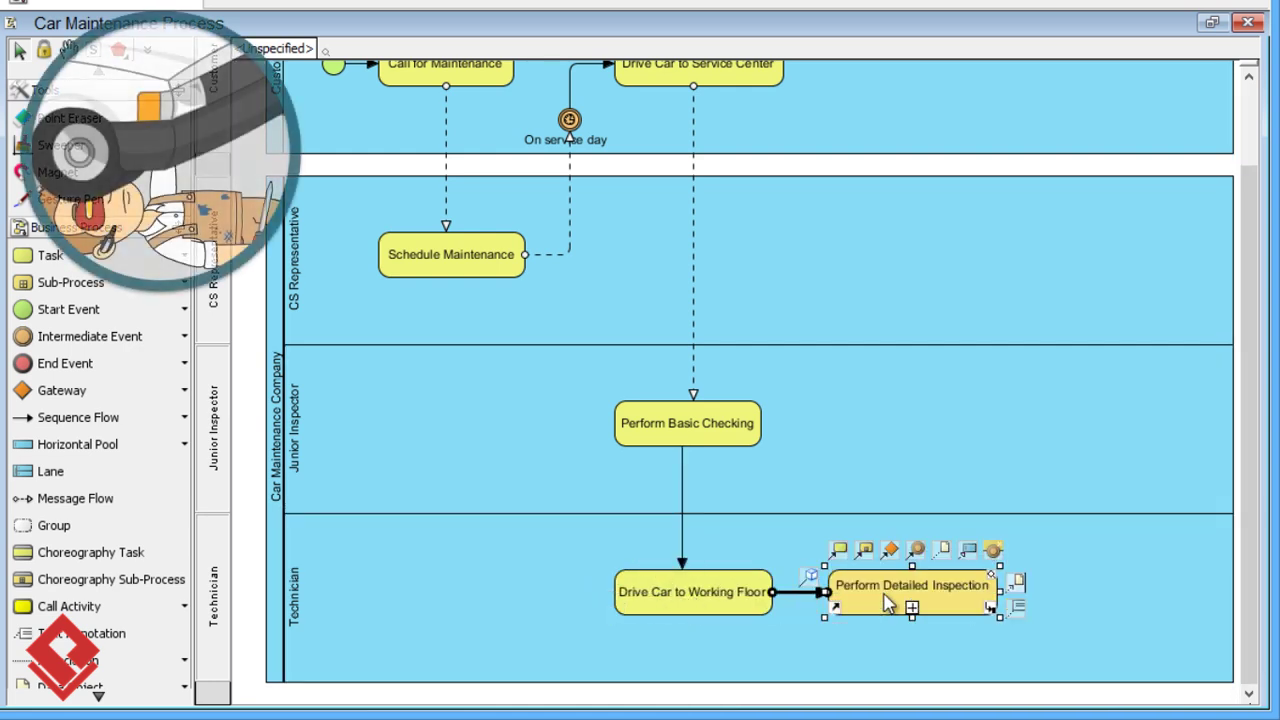
# Create a new business process diagram for the Perform Detailed Inspection sub-process, with a Check Tires task following the start event
pyautogui.click(913, 609)
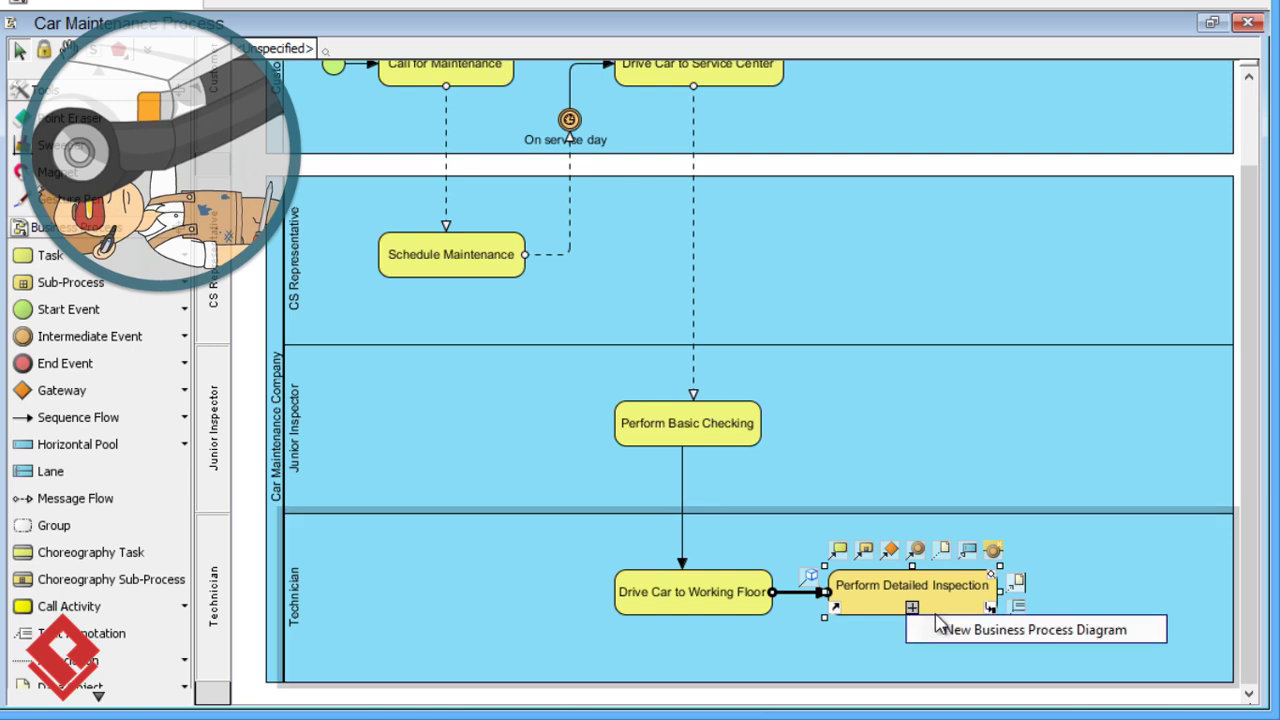
pyautogui.click(955, 630)
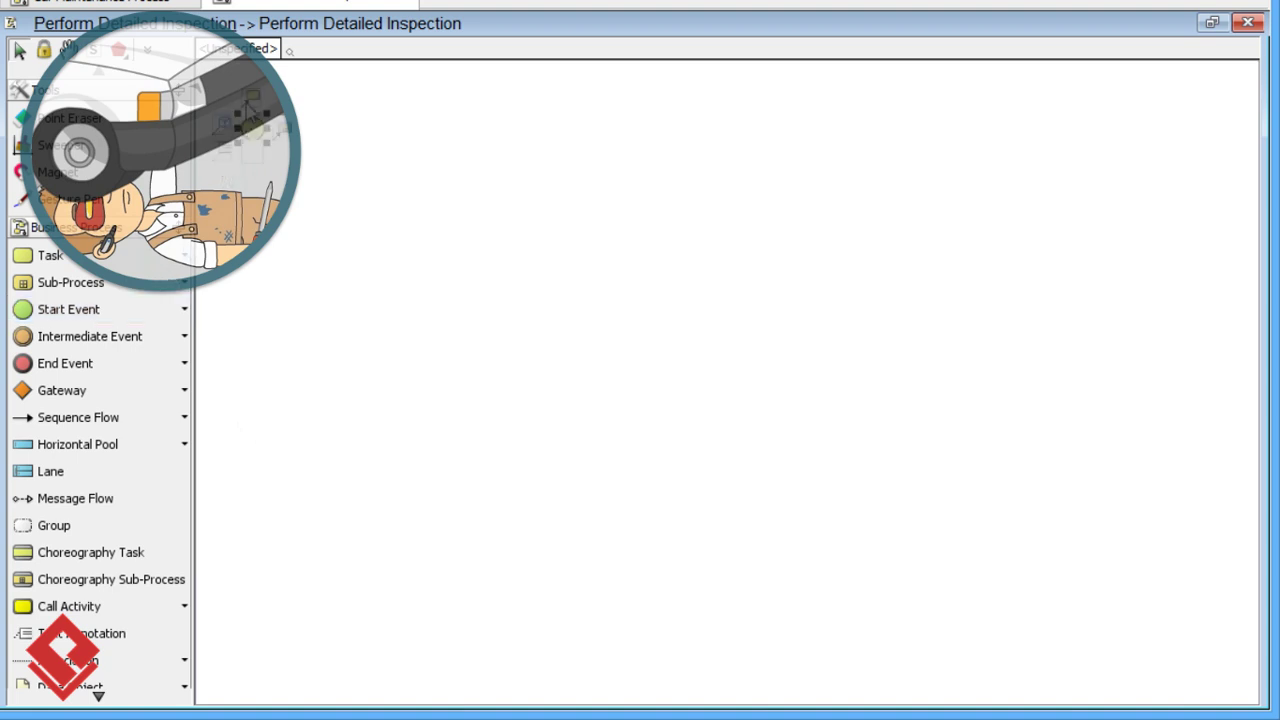
pyautogui.click(252, 124)
pyautogui.moveTo(277, 103); pyautogui.dragTo(349, 136)
pyautogui.write('Ch')
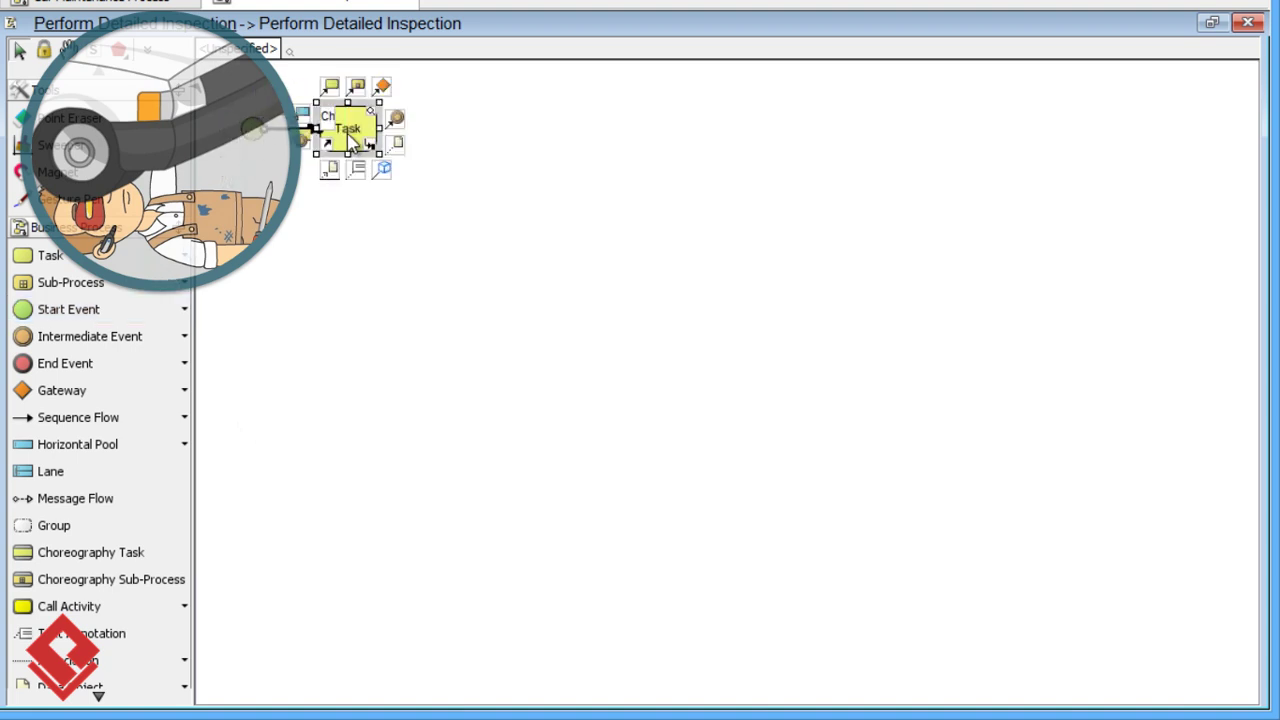
pyautogui.write('eck Tires')
pyautogui.press('Return')
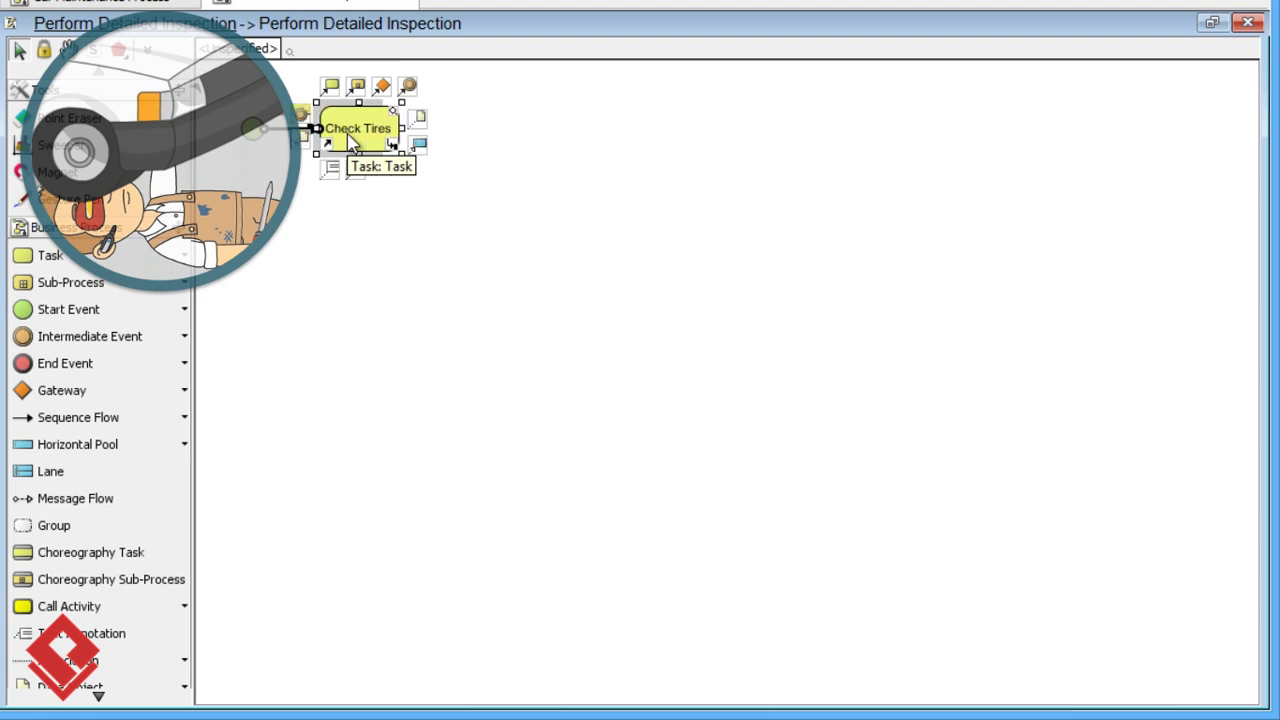
# Add a "Has problem?" gateway after Check Tires, with a Yes flow to a Repair Tires task that loops back to Check Tires
pyautogui.moveTo(382, 86); pyautogui.dragTo(397, 140)
pyautogui.write('Has problem?')
pyautogui.press('Return')
pyautogui.write('Repair Tires')
pyautogui.press('Return')
# Create a Check Breaks task connected by a No flow from the gateway after Check Tires
pyautogui.moveTo(510, 100); pyautogui.dragTo(600, 128)
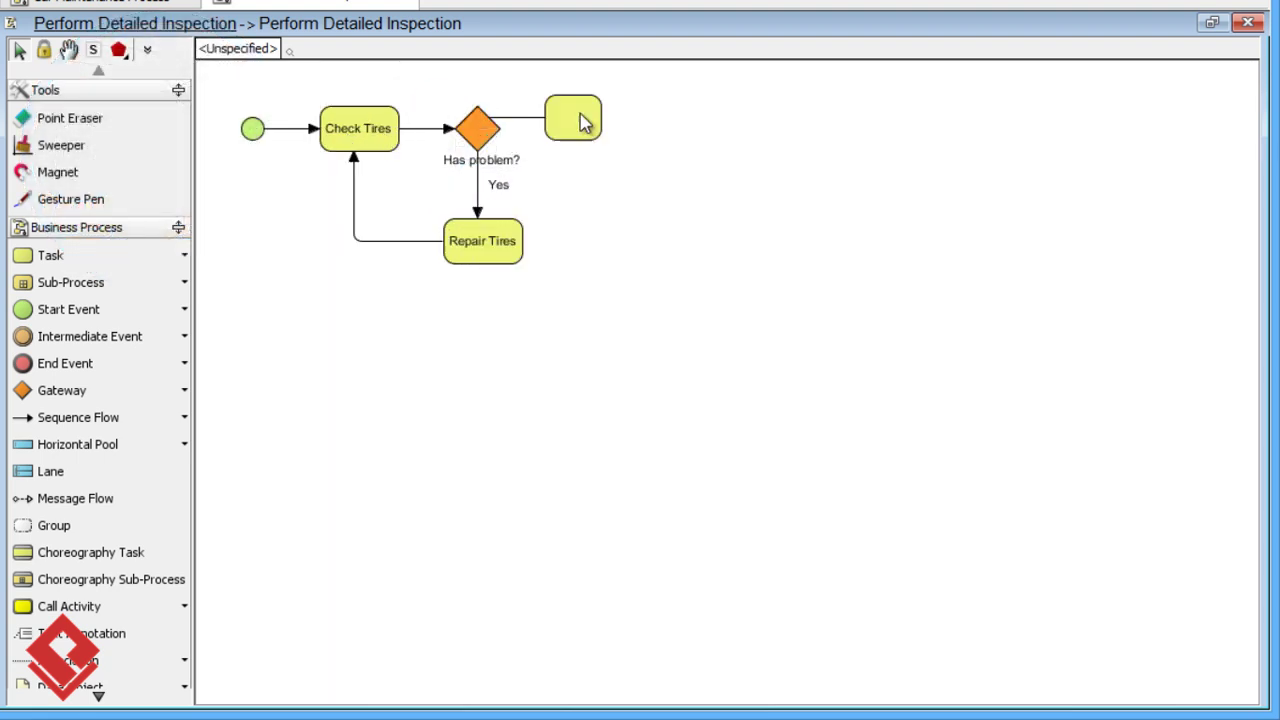
pyautogui.write('Check Breaks')
pyautogui.press('Return')
# Add a "Has problem?" gateway after Check Breaks, with a Yes flow to a Repair Breaks task that loops back to Check Breaks
pyautogui.moveTo(632, 86); pyautogui.dragTo(733, 255)
pyautogui.write('Has problem?')
pyautogui.press('Return')
pyautogui.write('Repair Breaks')
pyautogui.press('Return')
pyautogui.moveTo(662, 232); pyautogui.dragTo(600, 142)
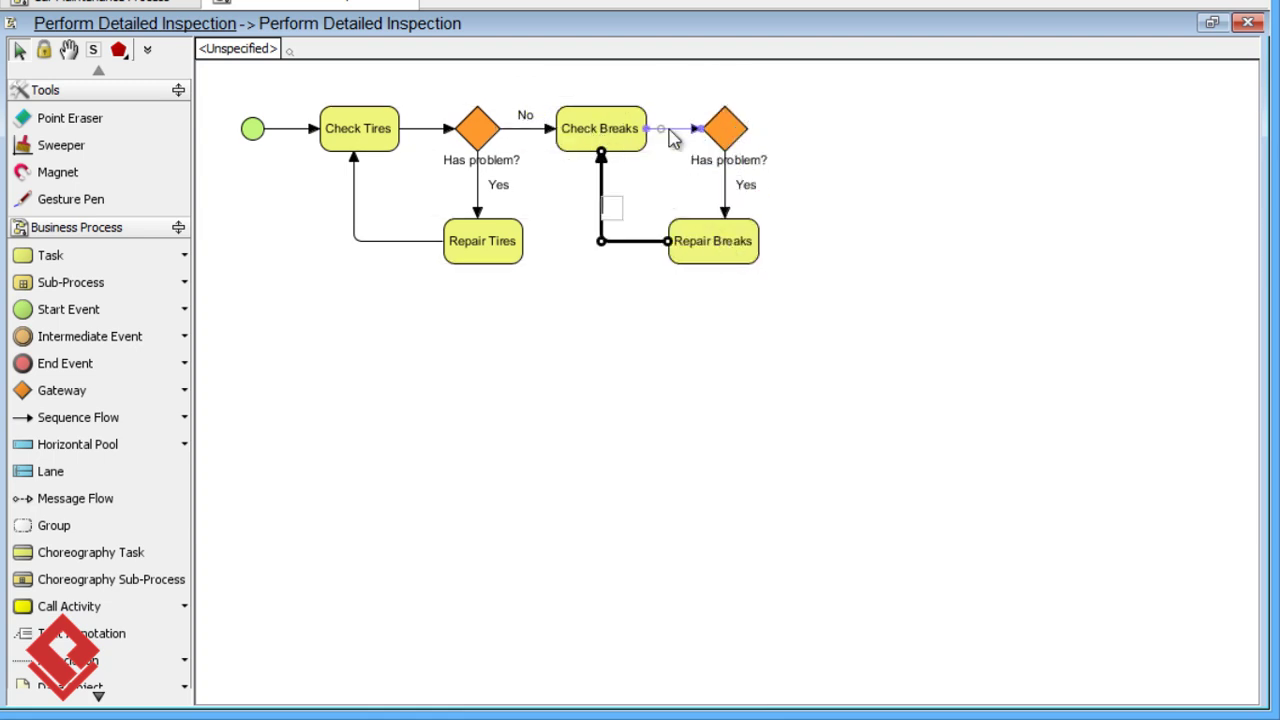
# Create a Check Suspension & Steering task connected by a No flow from the gateway after Check Breaks
pyautogui.moveTo(752, 126); pyautogui.dragTo(840, 130)
pyautogui.write('Check Suspension & Steering')
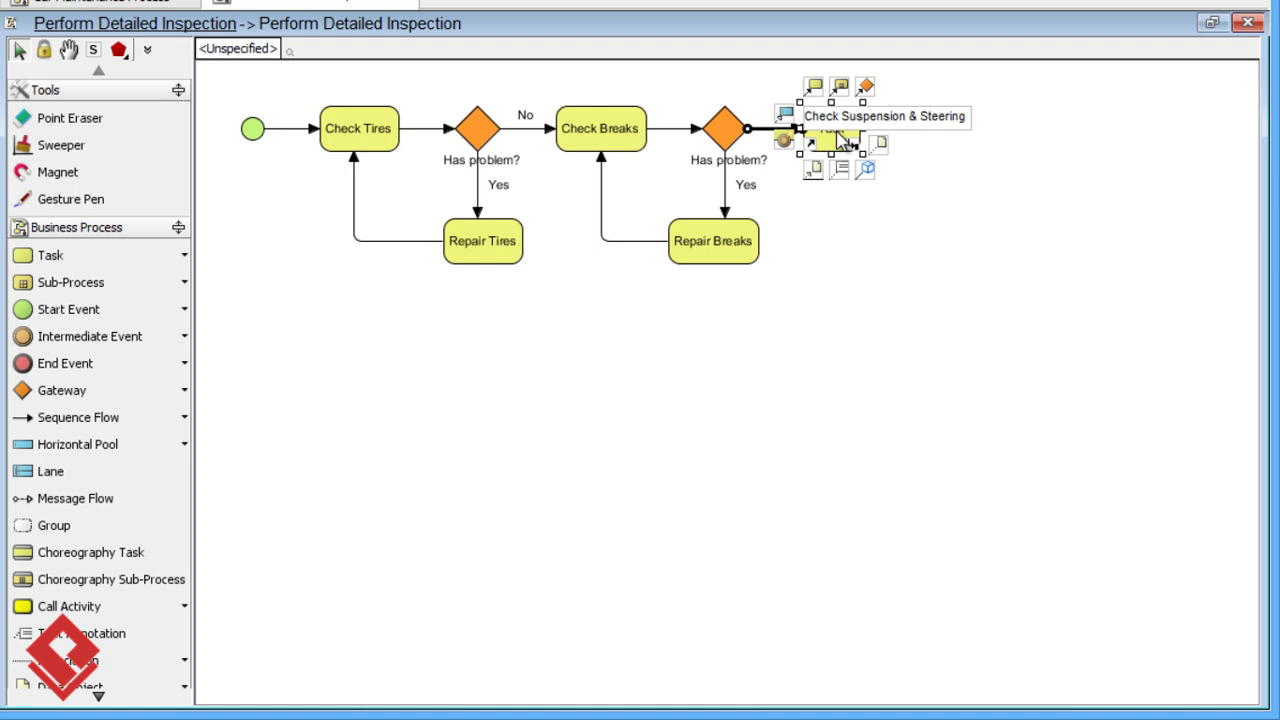
pyautogui.press('Return')
# Add a "Has problem?" gateway after Check Suspension & Steering, with a Yes flow to a Repair Suspension & Steering task looping back to the check
pyautogui.moveTo(970, 86); pyautogui.dragTo(1040, 250)
pyautogui.write('Has problem?')
pyautogui.press('Return')
pyautogui.write('Re')
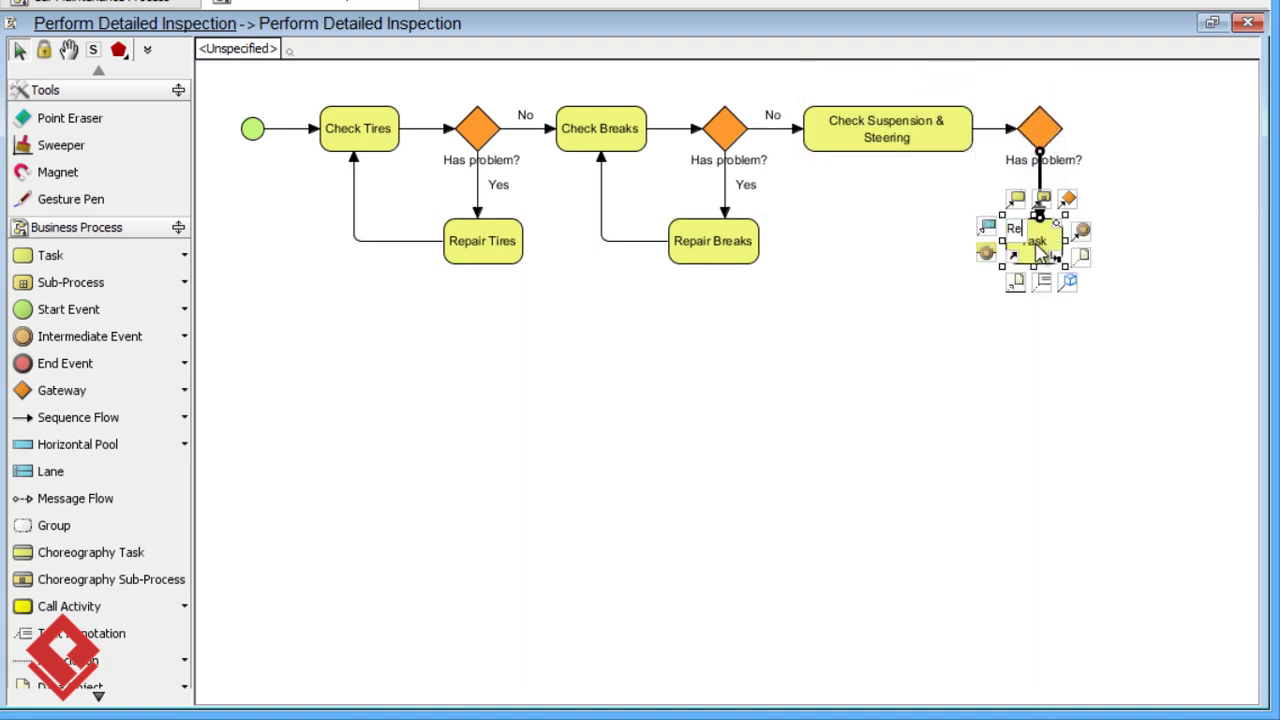
pyautogui.write('pair Suspension & Steering')
pyautogui.press('Return')
pyautogui.moveTo(1043, 190); pyautogui.dragTo(905, 253)
# Create a Check Power Chain task on the No flow from the suspension gateway, followed by a "Has problem?" gateway
pyautogui.moveTo(1064, 112); pyautogui.dragTo(1160, 125)
pyautogui.write('Check Power Chain')
pyautogui.click(1180, 86)
pyautogui.write('Has problem?')
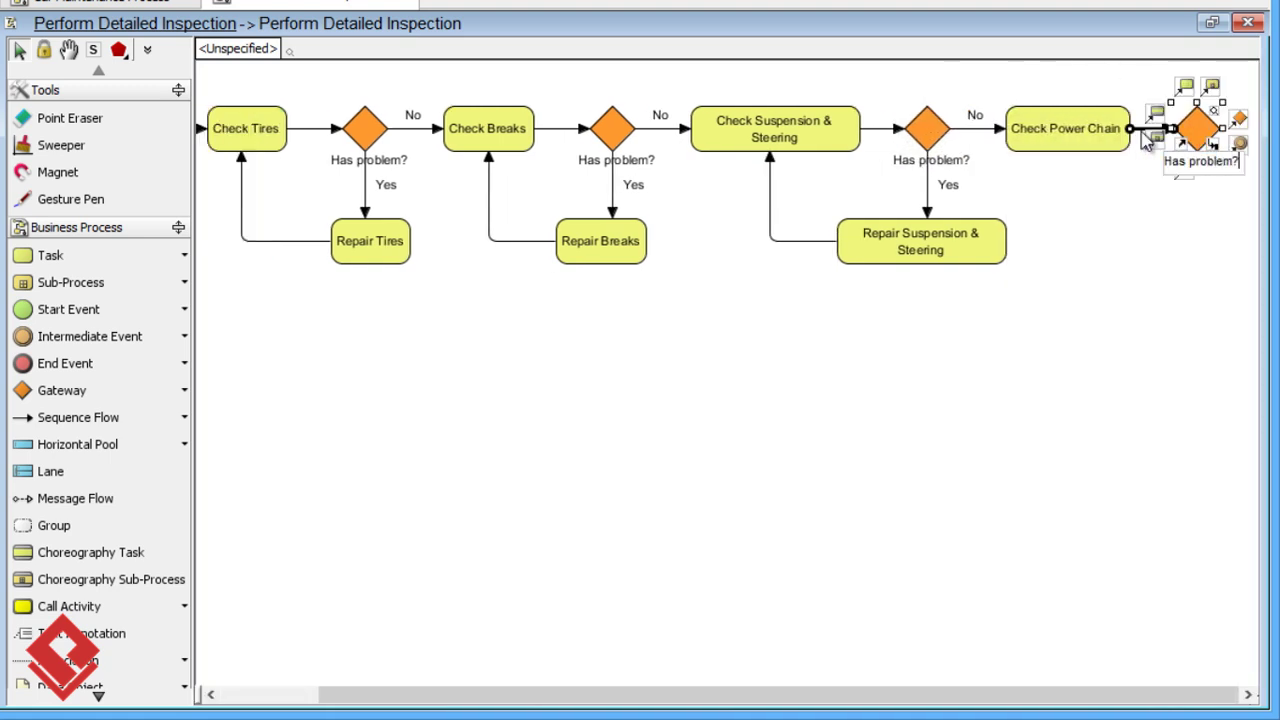
pyautogui.press('Return')
# Add a Repair Power Chain task on the Yes flow of the last gateway, looping back to Check Power Chain
pyautogui.moveTo(1232, 145); pyautogui.dragTo(1063, 166)
pyautogui.write('Repair Power Chain')
pyautogui.click(1172, 128)
# Create a Complete Inspection task on the No flow of the power chain gateway and finish it with an end event
pyautogui.moveTo(1195, 128); pyautogui.dragTo(1245, 128)
pyautogui.write('Compl')
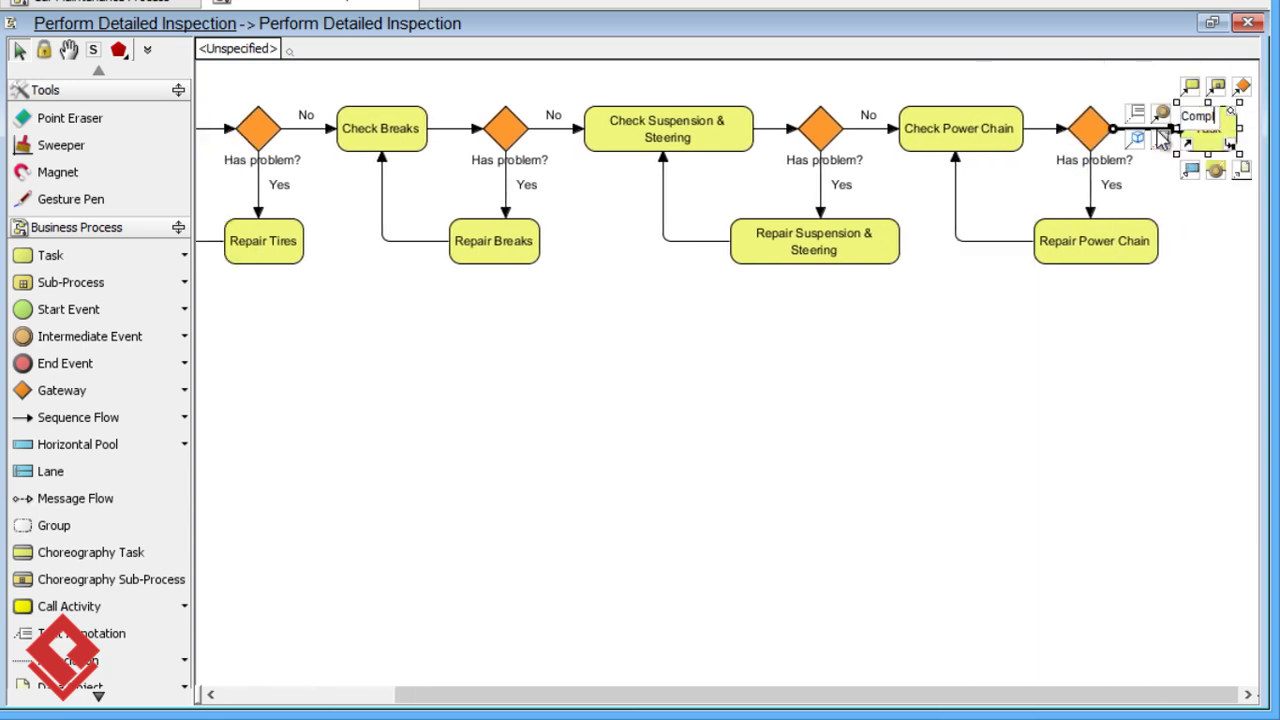
pyautogui.write('ete Inspection')
pyautogui.press('Return')
pyautogui.moveTo(1160, 140); pyautogui.dragTo(1060, 130)
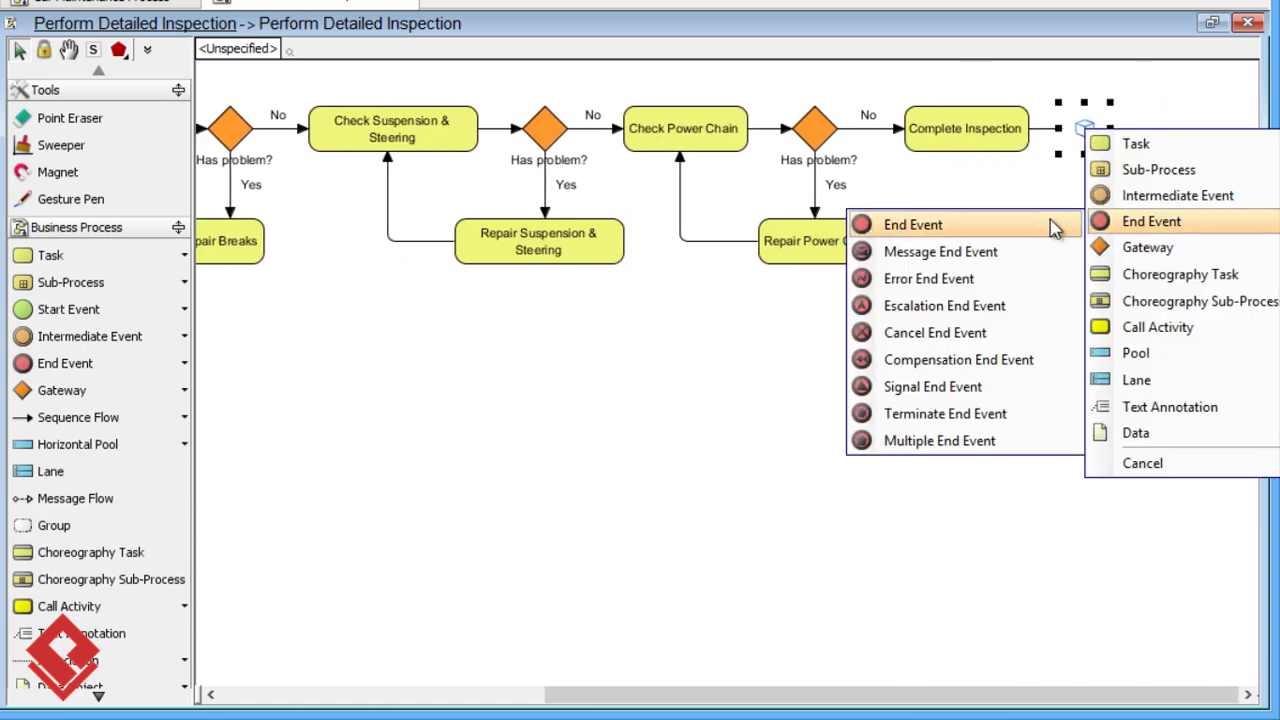
pyautogui.click(1057, 222)
# Return to the Car Maintenance Process diagram and create a Perform 2KM Road Test task connected from Perform Detailed Inspection
pyautogui.click(228, 25)
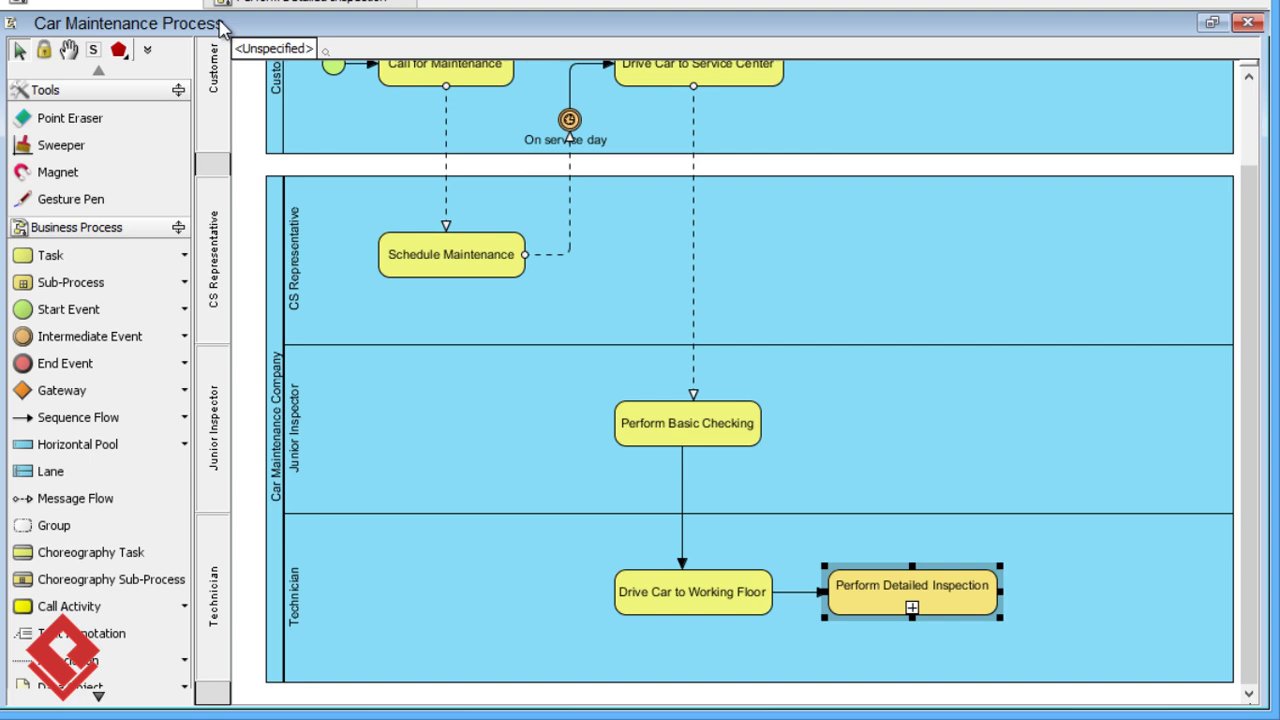
pyautogui.moveTo(1015, 583); pyautogui.dragTo(1070, 588)
pyautogui.write('Perform 2KM Road Test')
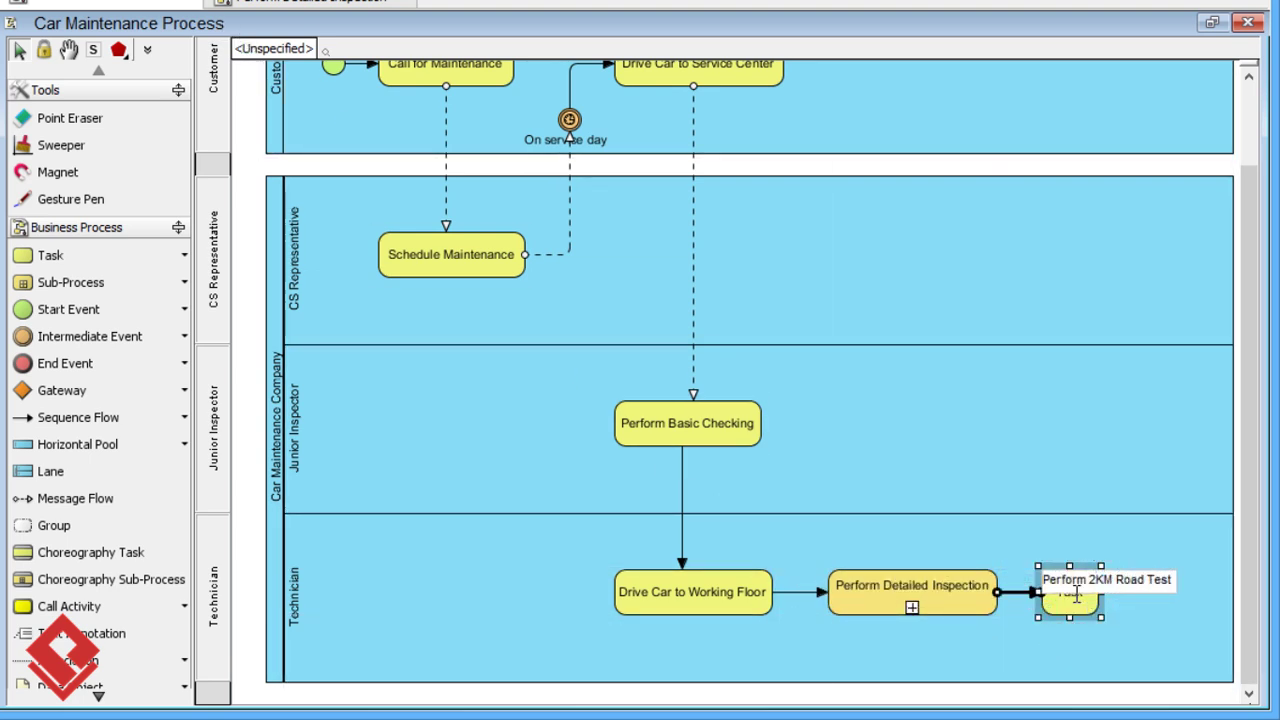
pyautogui.press('Return')
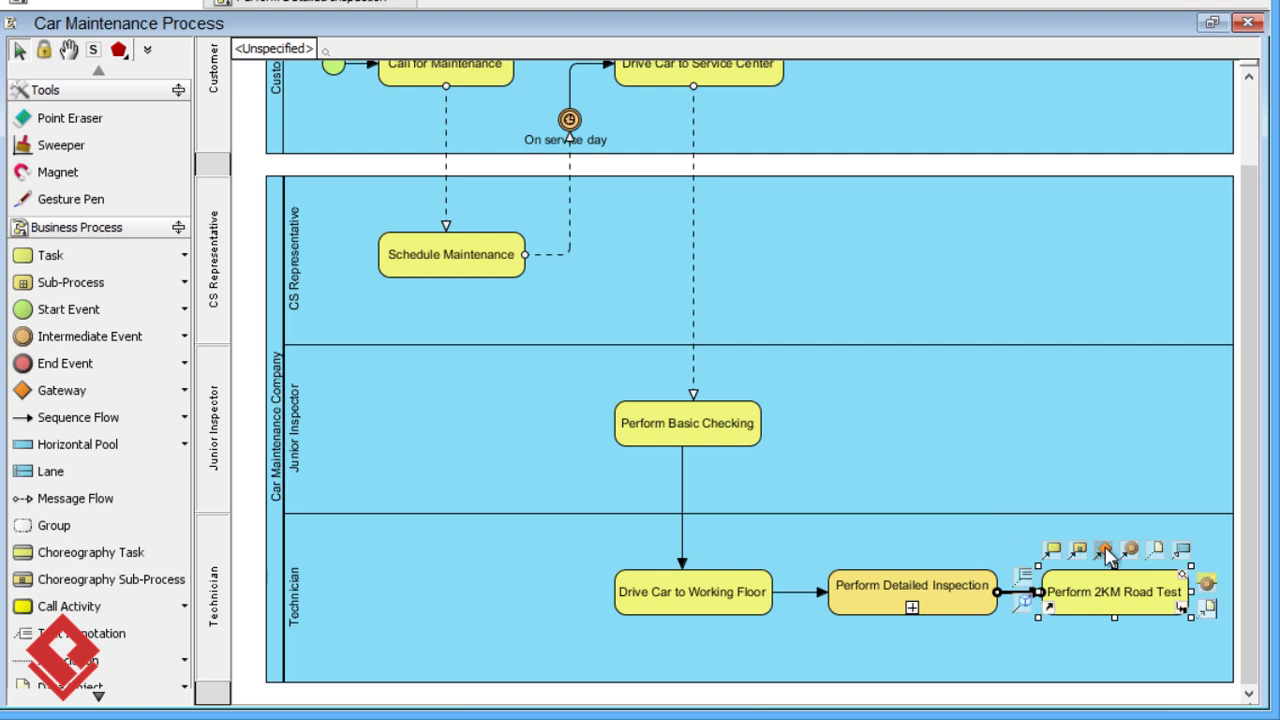
# Add a "Has problem?" gateway in the Technician lane after Perform 2KM Road Test
pyautogui.moveTo(1110, 548); pyautogui.dragTo(1208, 588)
pyautogui.write('Has problem?')
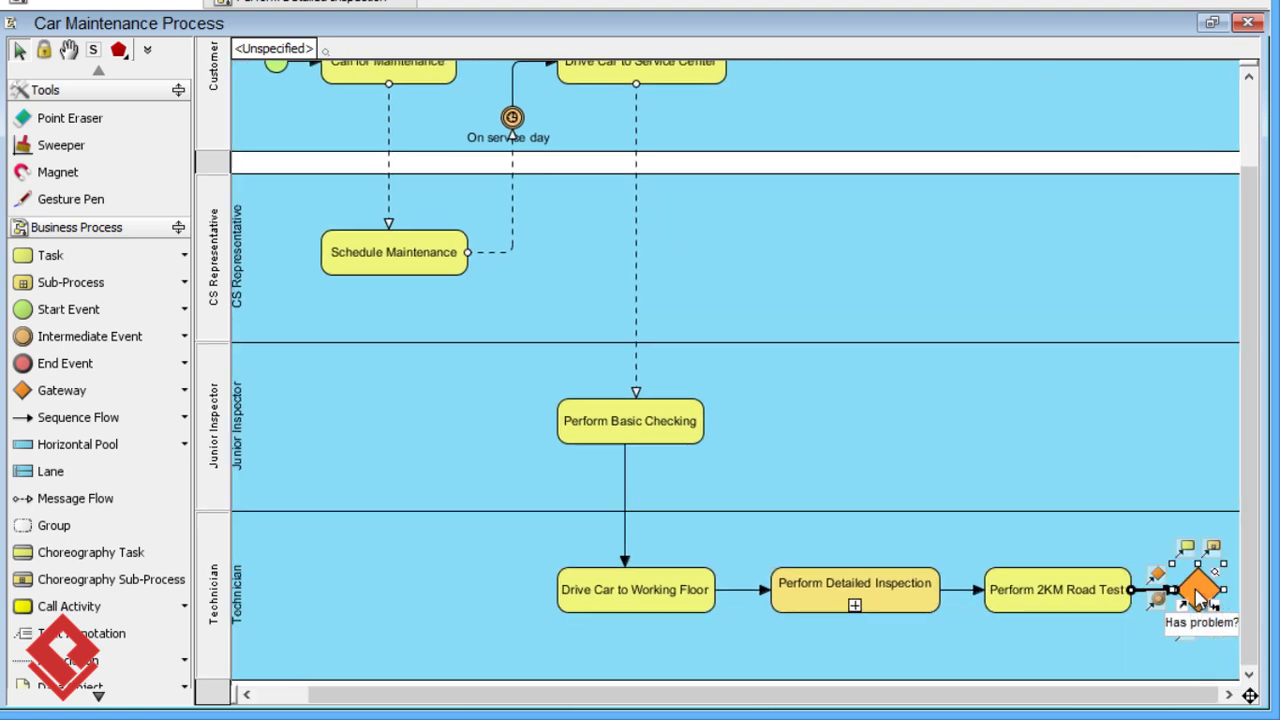
pyautogui.press('Return')
# Connect the gateway back to Perform Detailed Inspection with a flow labelled Yes, routed below the tasks
pyautogui.moveTo(1213, 553); pyautogui.dragTo(826, 569)
pyautogui.write('Yes')
pyautogui.moveTo(1026, 513); pyautogui.dragTo(1026, 657)
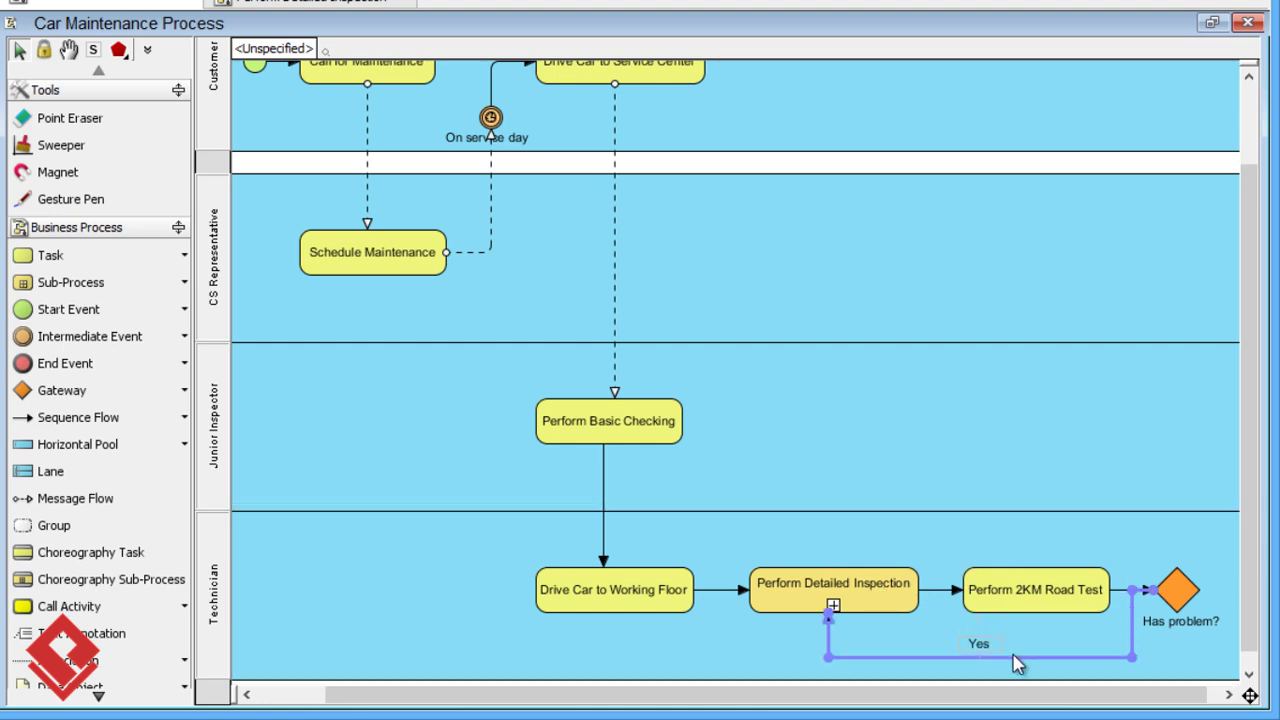
# Create a Print Inspection Report task in the Technician lane, connected from the "Has problem?" gateway
pyautogui.moveTo(1183, 621)
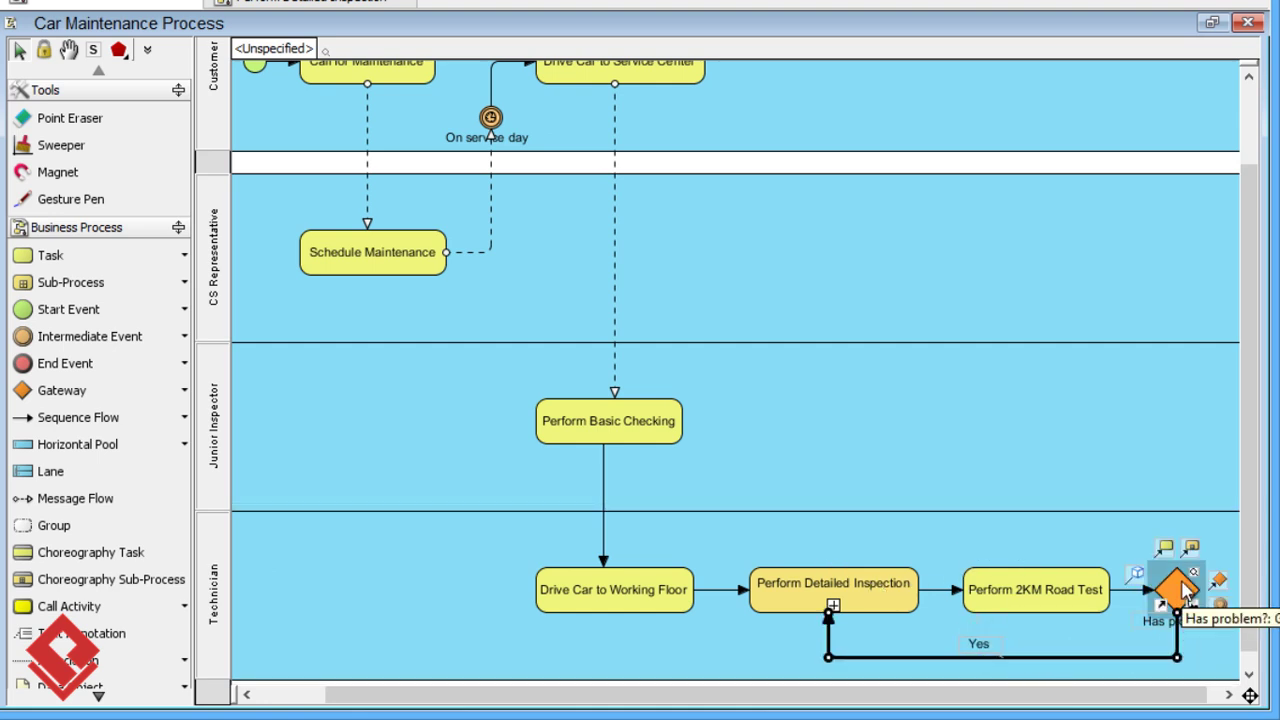
pyautogui.moveTo(1196, 558); pyautogui.dragTo(1100, 600)
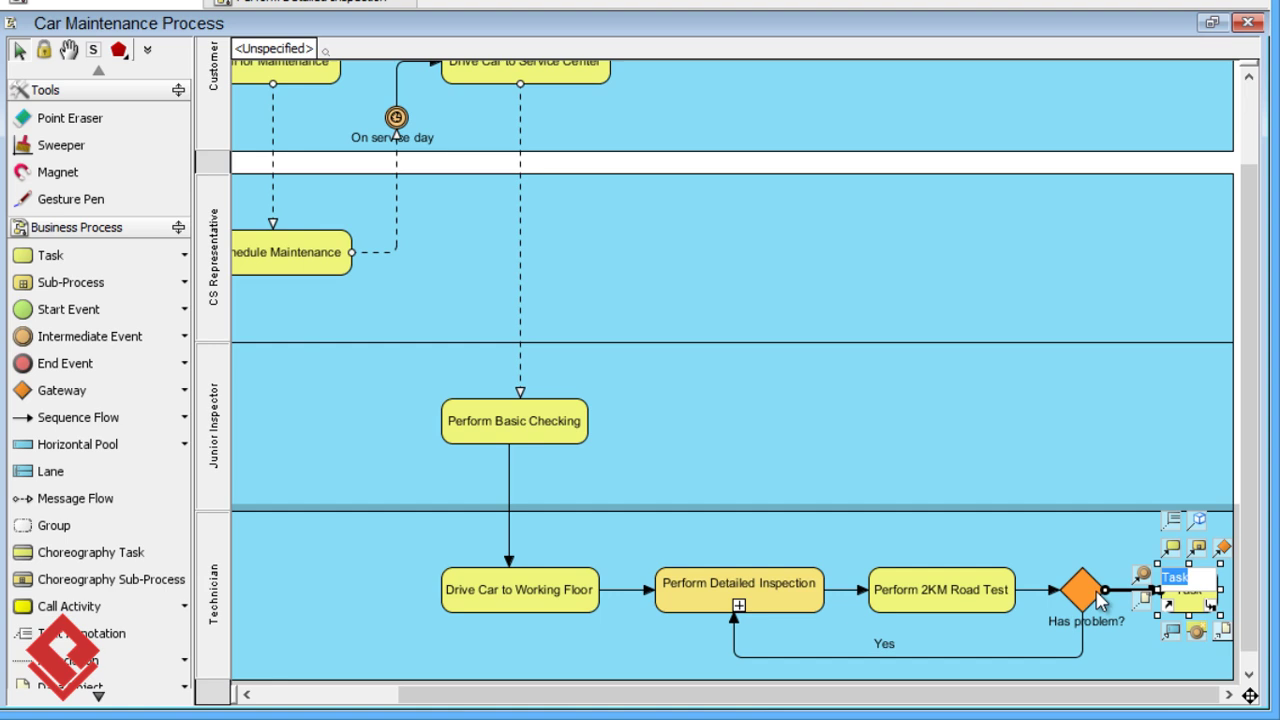
pyautogui.write('Print Inspection Report')
pyautogui.press('Return')
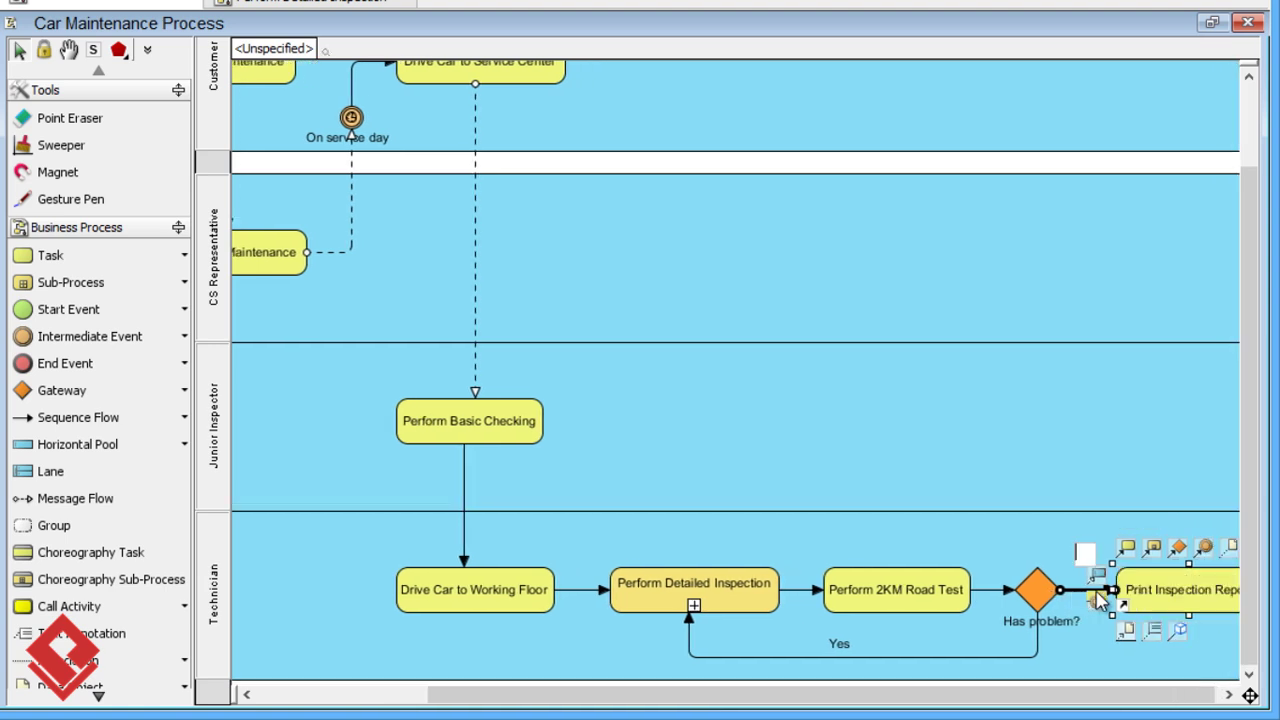
# Create an Issue Invoice task in the CS Representative lane, connected from Print Inspection Report
pyautogui.moveTo(1127, 547); pyautogui.dragTo(1190, 250)
pyautogui.write('Issue Invoice')
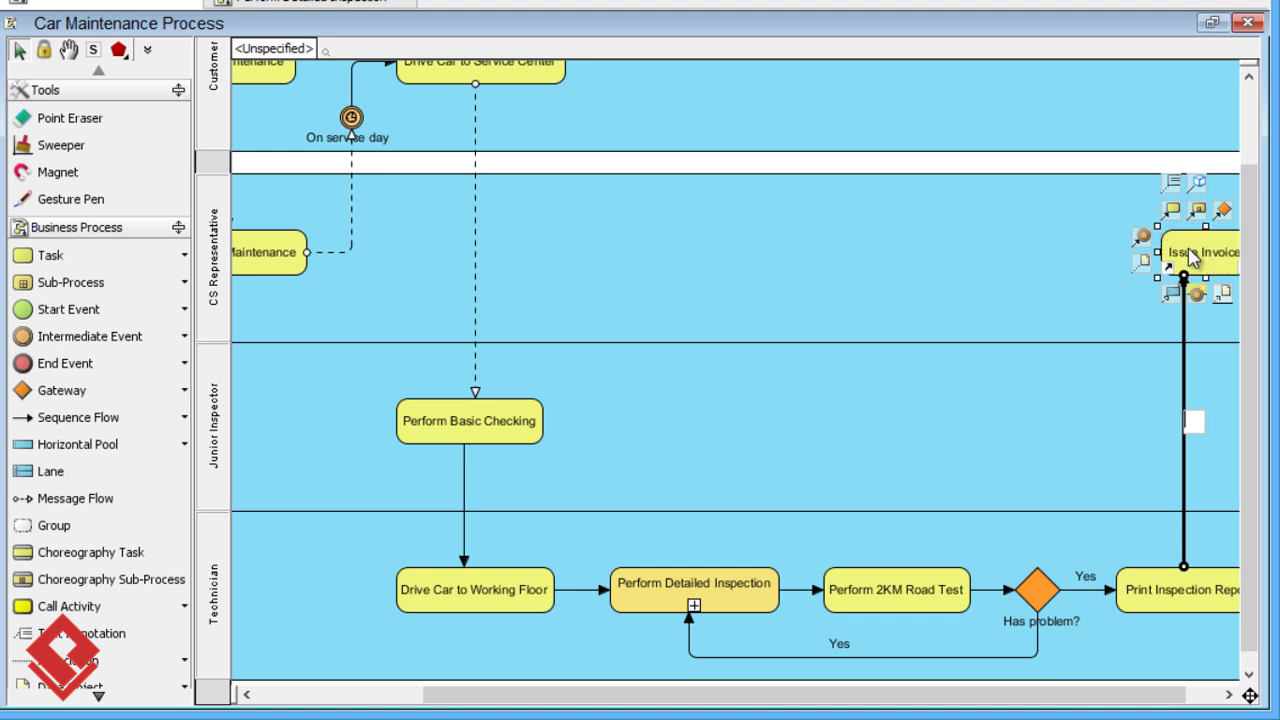
pyautogui.press('Return')
# Create a Make Payment task in the Customer pool, linked by message flow from Issue Invoice
pyautogui.scroll(3, 1183, 362)
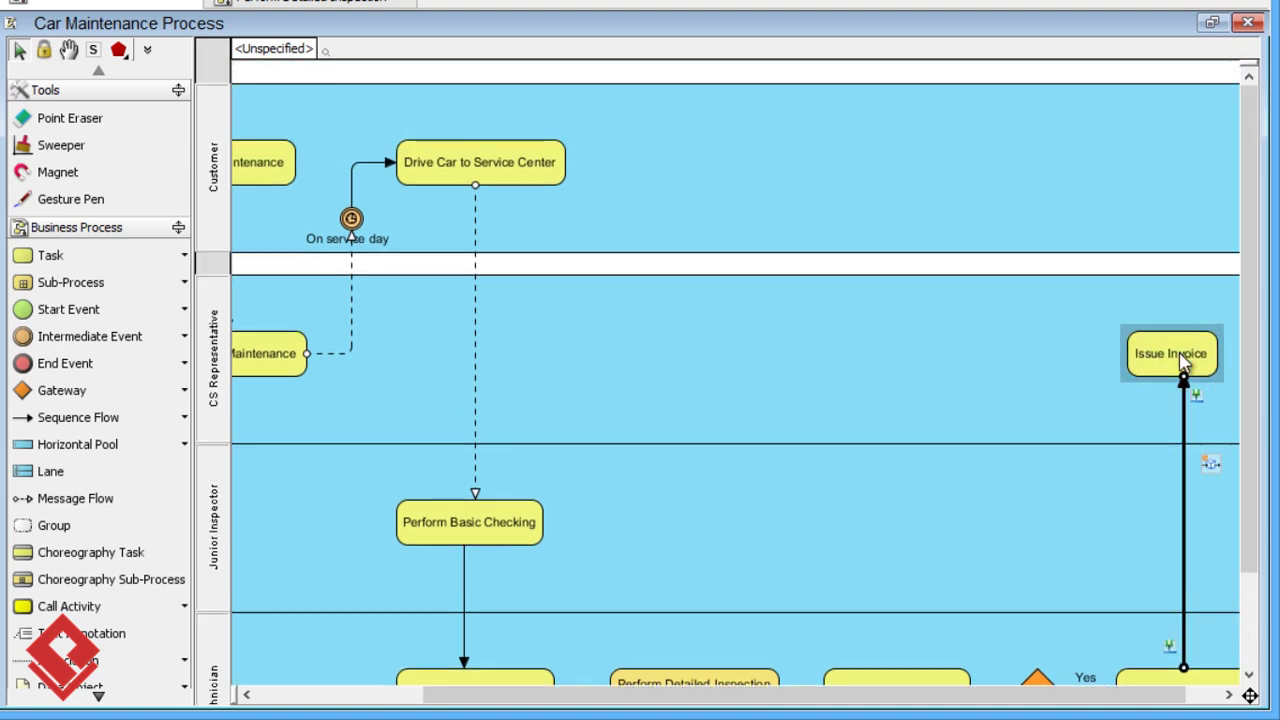
pyautogui.moveTo(1149, 306); pyautogui.dragTo(1175, 175)
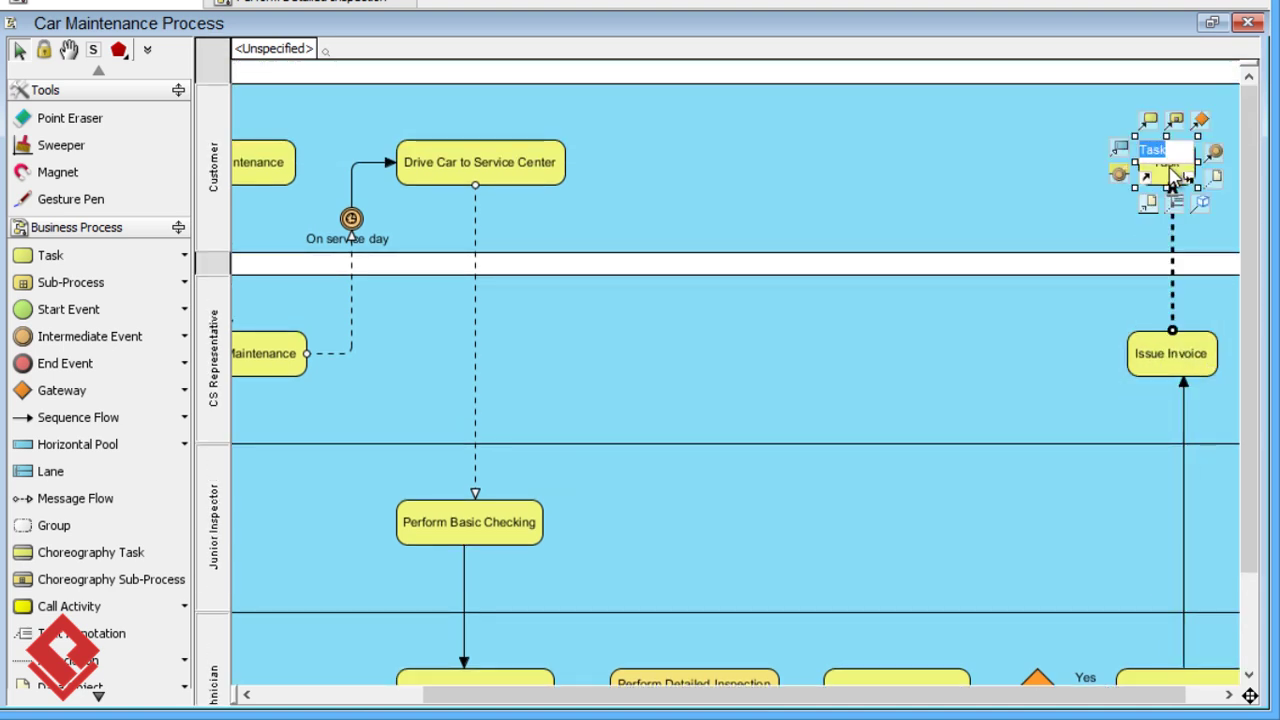
pyautogui.write('Make Payment')
pyautogui.press('Return')
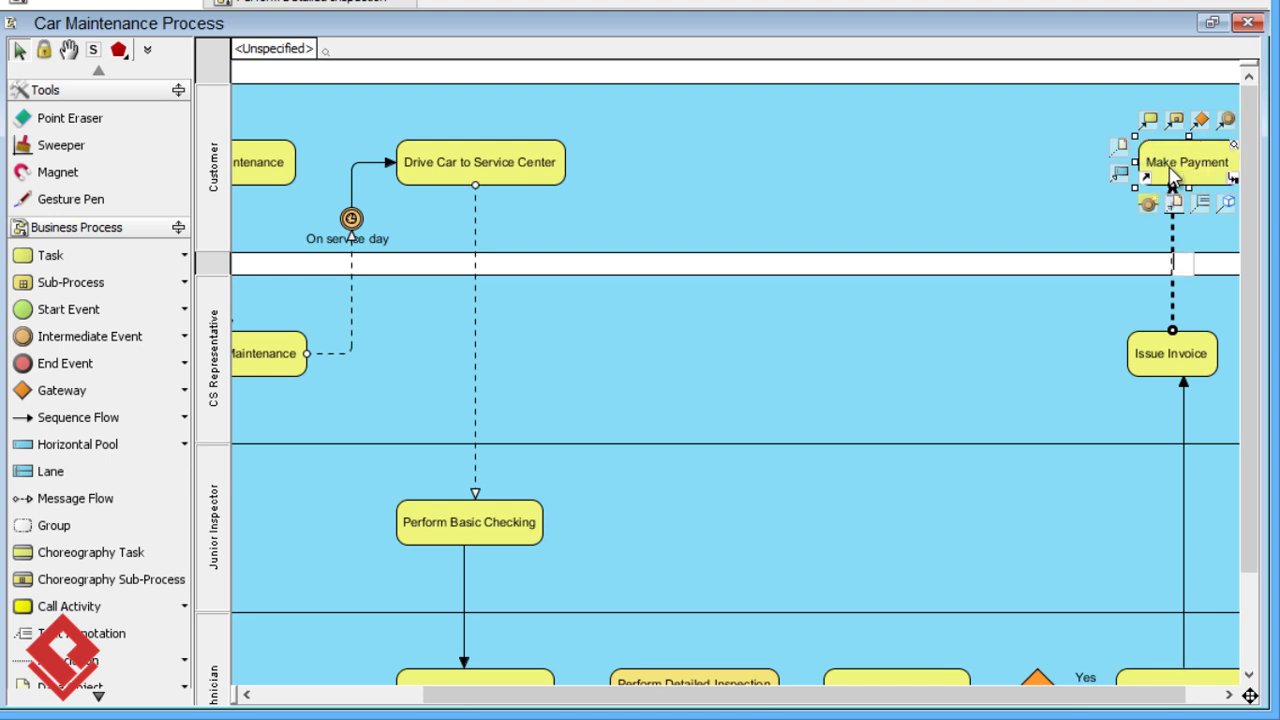
# Create a Release Car task in the Junior Inspector lane, with the message flow from Make Payment entering its left side
pyautogui.moveTo(1172, 178); pyautogui.dragTo(1068, 533)
pyautogui.write('R')
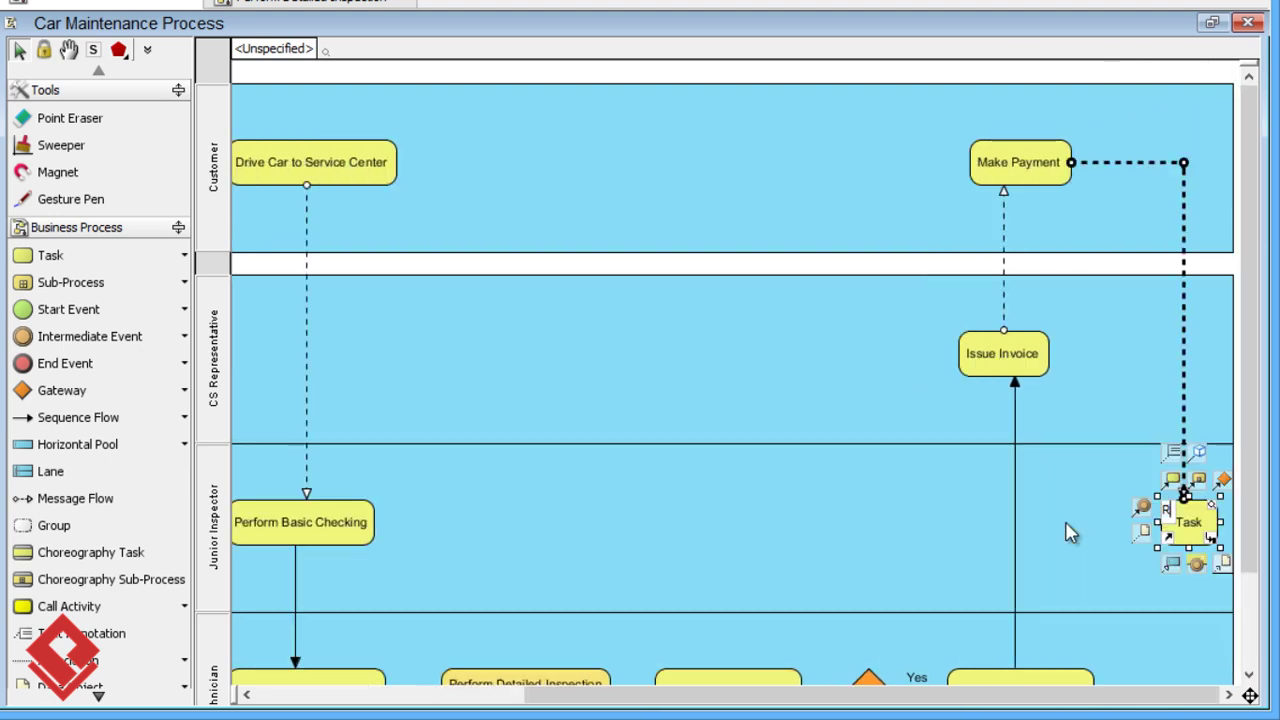
pyautogui.write('elease Car')
pyautogui.press('Return')
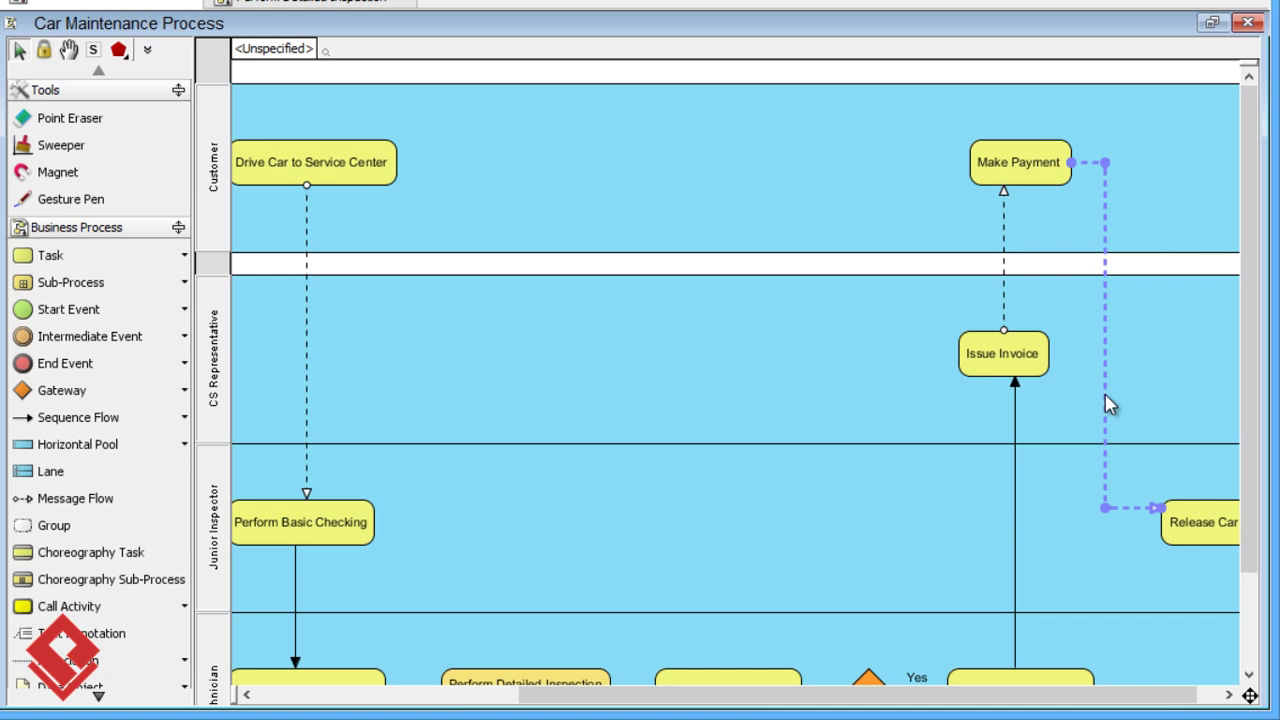
# Create a Drive Car Away task in the Customer pool, linked by message flow from Release Car
pyautogui.moveTo(1140, 508); pyautogui.dragTo(1205, 182)
pyautogui.write('Drive Car Aw')
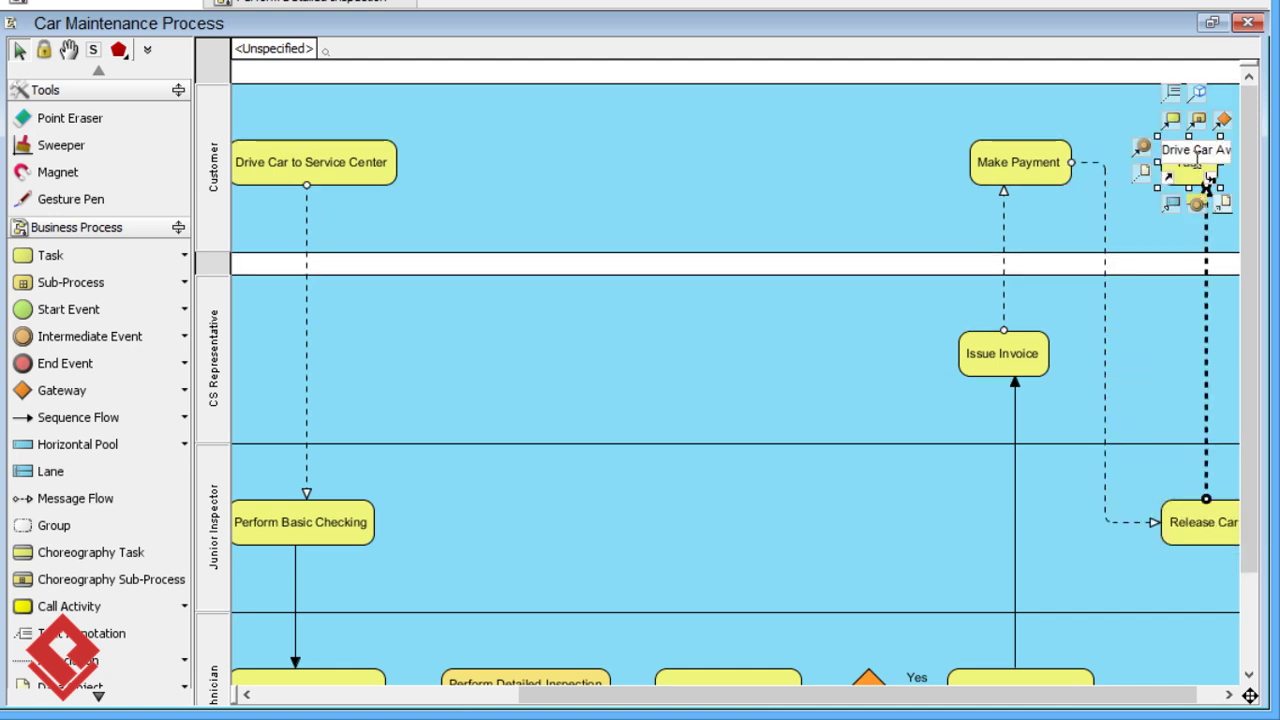
pyautogui.write('ay')
pyautogui.press('Return')
# Add an end event after the Drive Car Away task in the Customer pool
pyautogui.moveTo(1200, 170); pyautogui.dragTo(986, 162)
pyautogui.moveTo(1037, 258)
pyautogui.click(962, 259)
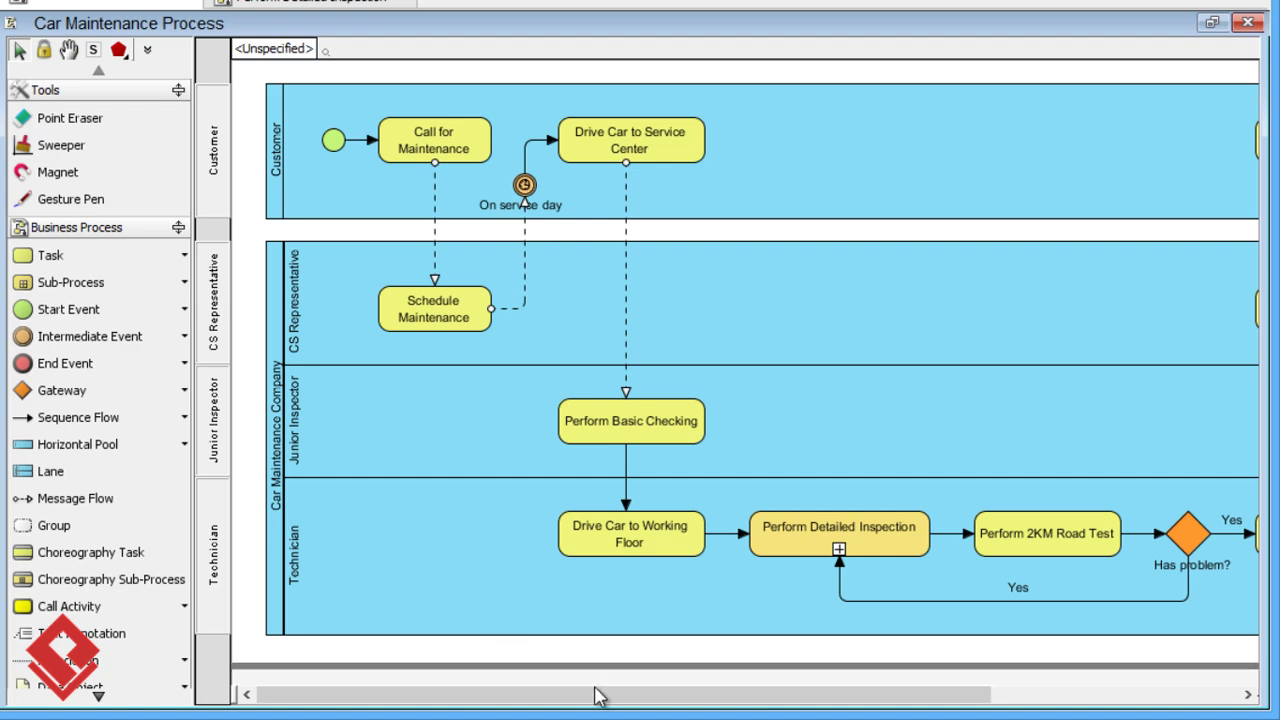
# Expand the Perform Detailed Inspection sub-process in the Technician lane to display its inner diagram
pyautogui.moveTo(600, 694); pyautogui.dragTo(768, 705)
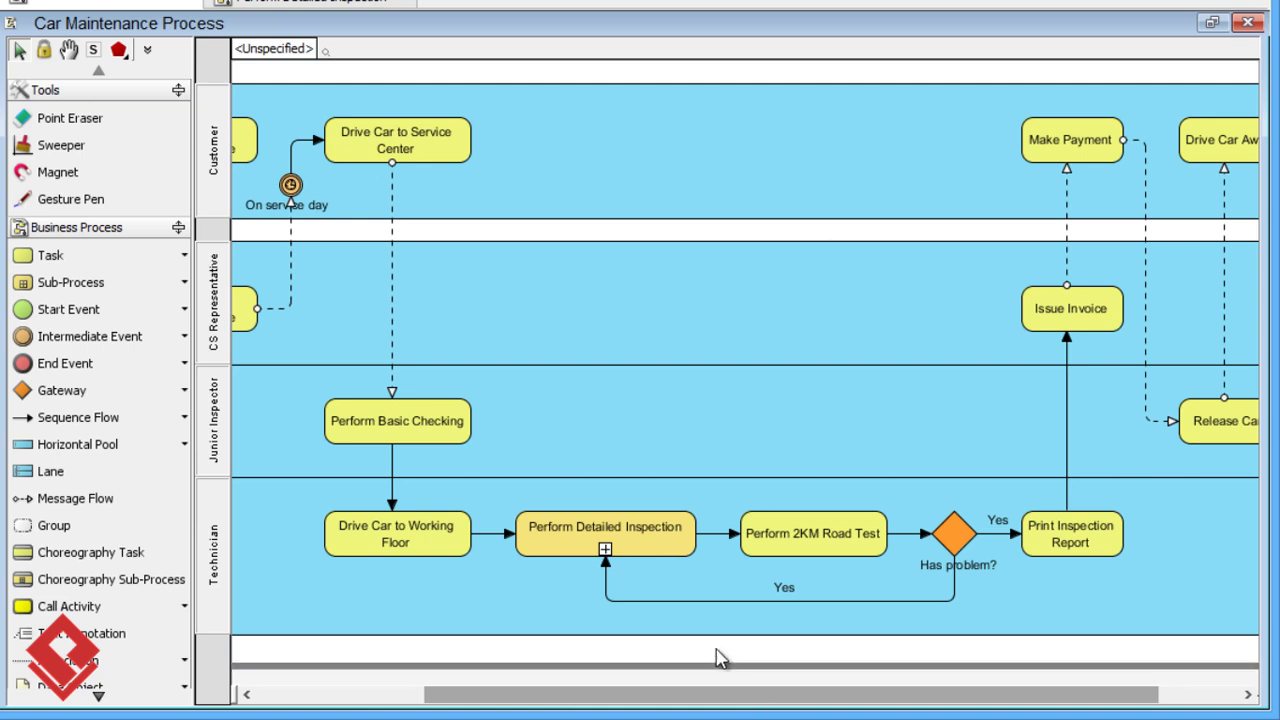
pyautogui.click(608, 542)
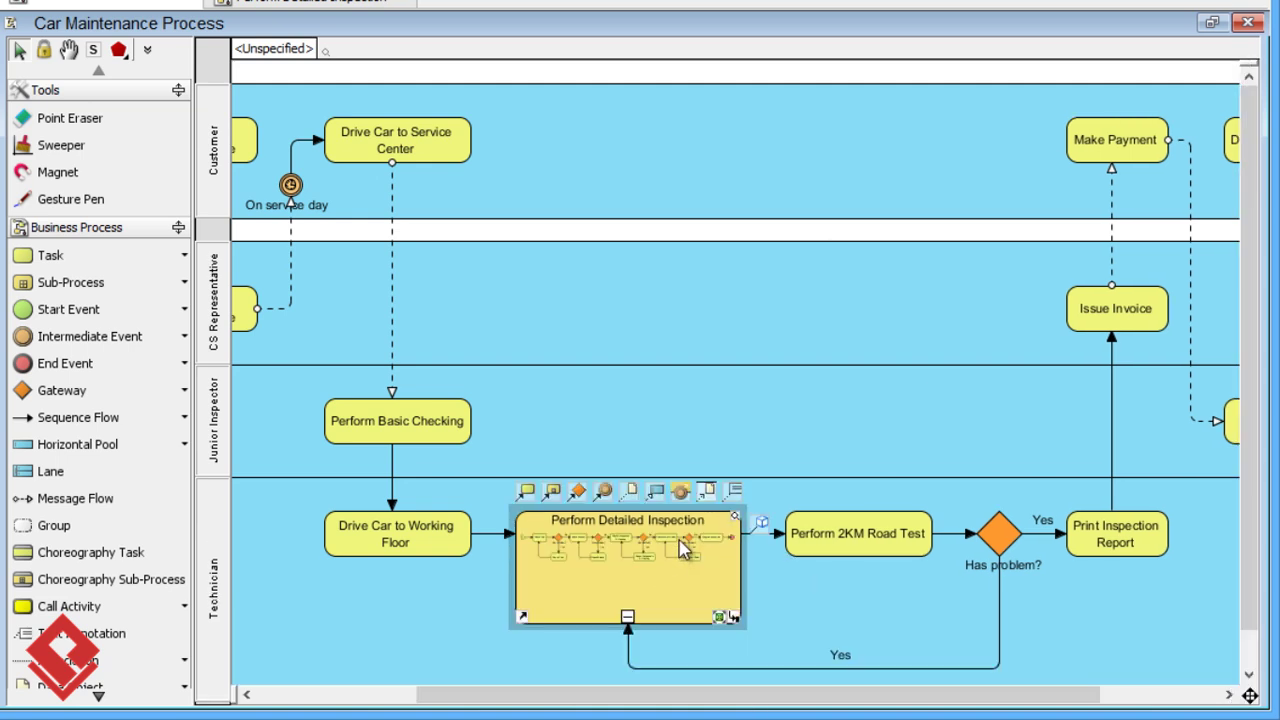
pyautogui.rightClick(680, 545)
pyautogui.click(877, 370)
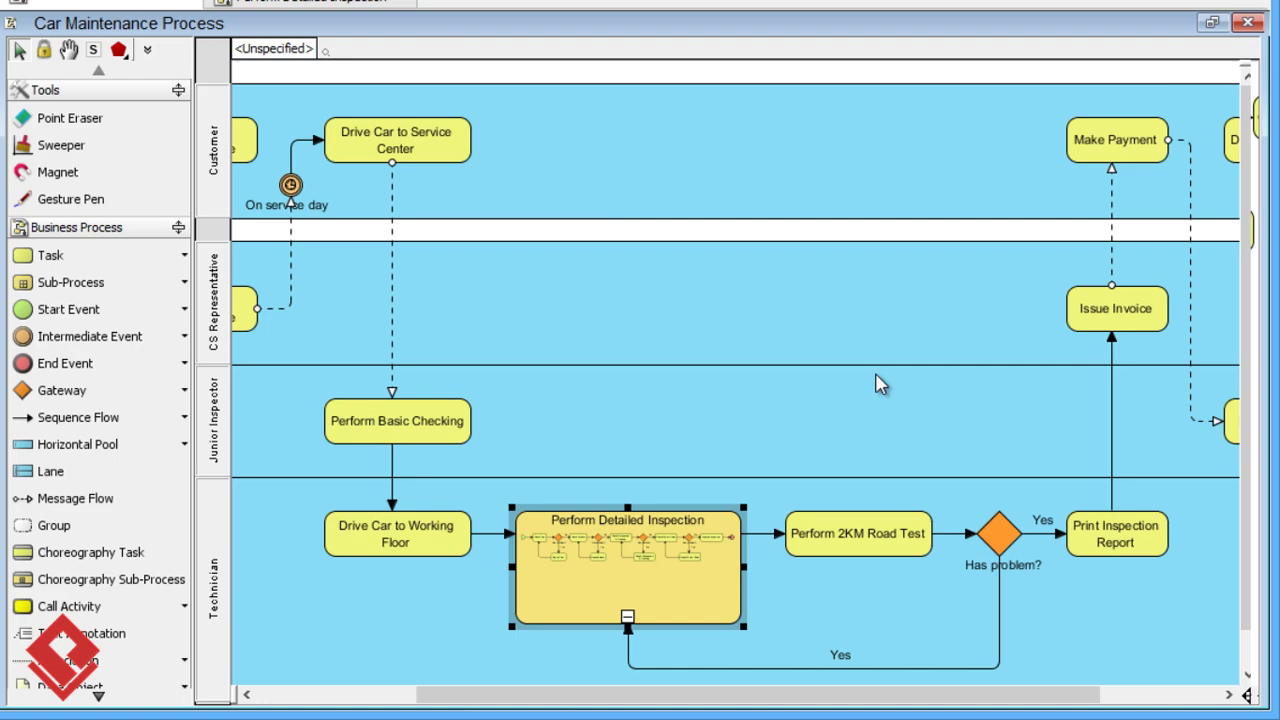